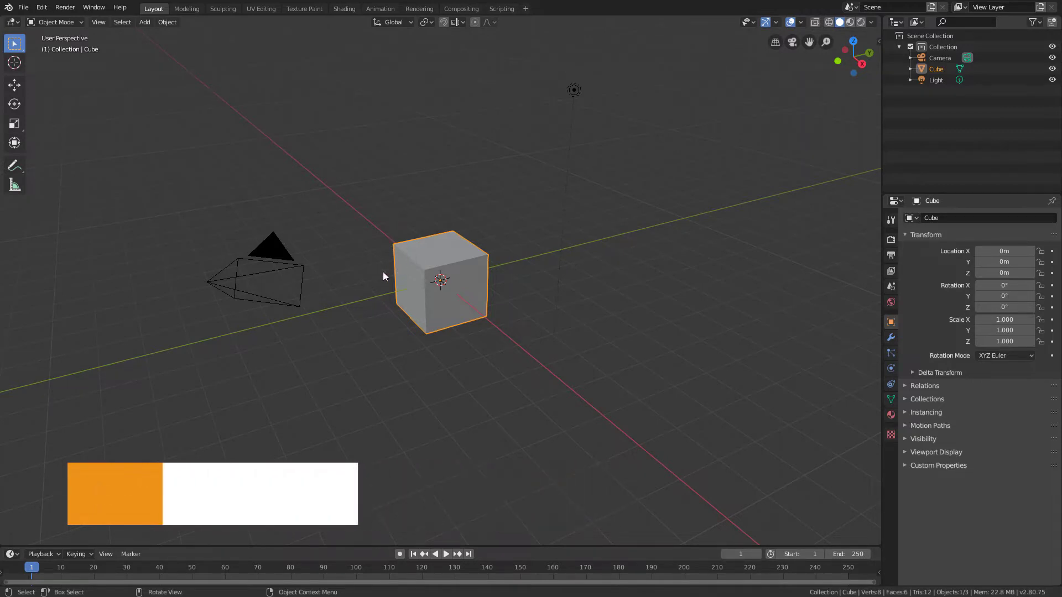
# Step: Delete the default cube from the scene
pyautogui.moveTo(383, 271); pyautogui.dragTo(435, 297, button='middle')
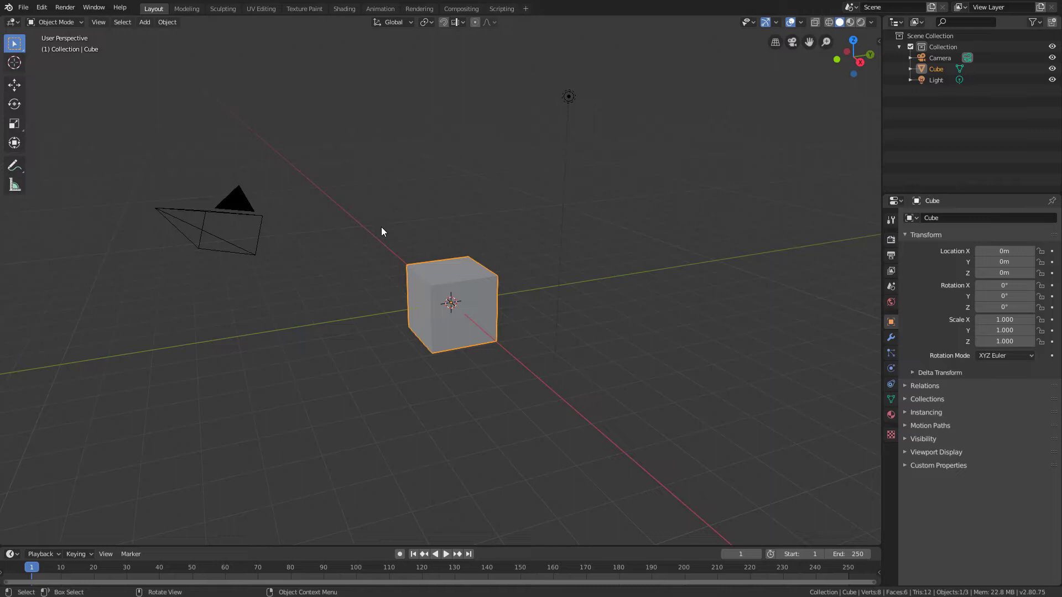
pyautogui.moveTo(382, 231)
pyautogui.mouseDown(button='middle')
pyautogui.moveTo(396, 240)
pyautogui.moveTo(389, 231)
pyautogui.mouseUp(button='middle')
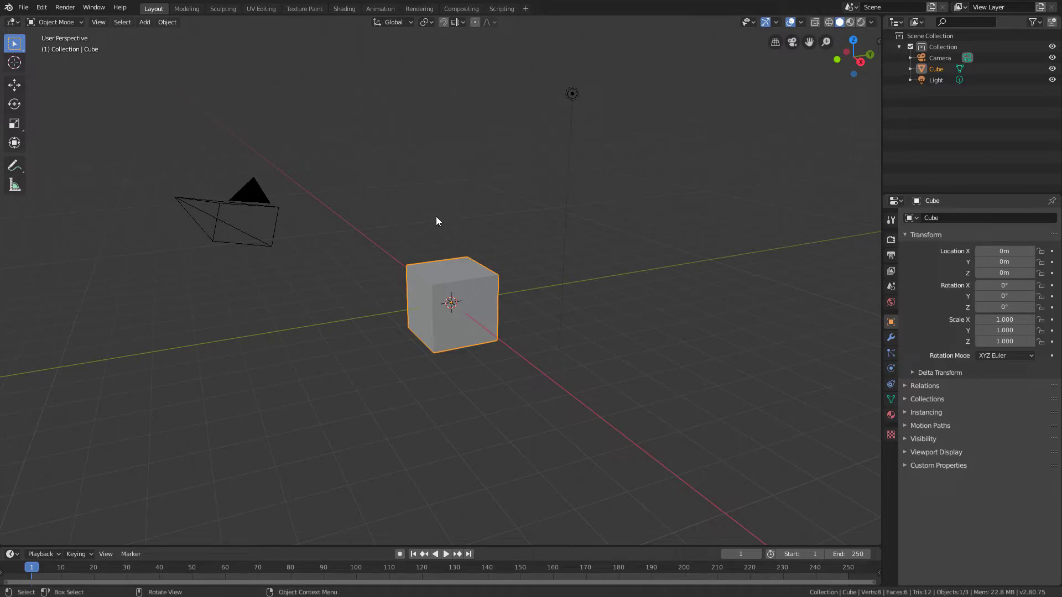
pyautogui.press('Delete')
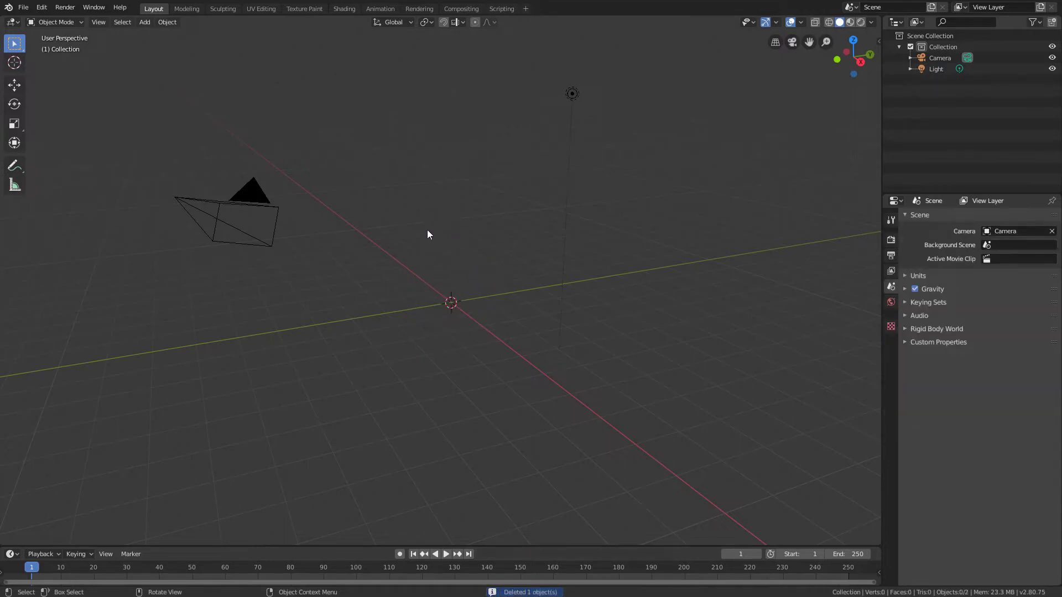
# Step: Add a UV sphere at the scene origin via Shift+A > Mesh
pyautogui.hotkey('shift', 'a')
pyautogui.moveTo(422, 221)
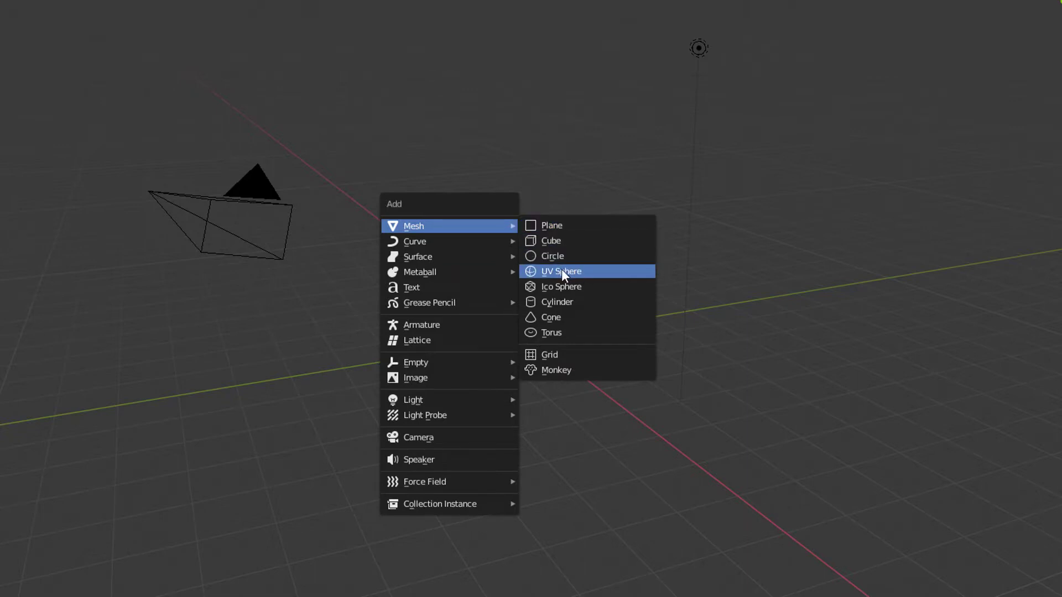
pyautogui.click(598, 272)
pyautogui.scroll(5, 500, 313)
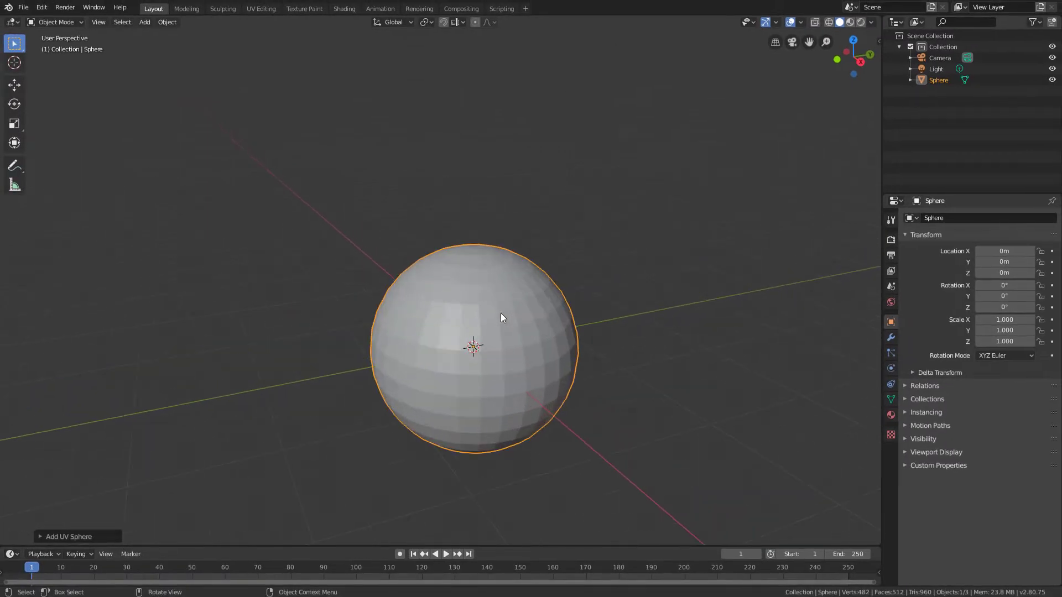
pyautogui.moveTo(500, 313); pyautogui.dragTo(499, 253, button='middle')
pyautogui.scroll(3, 499, 258)
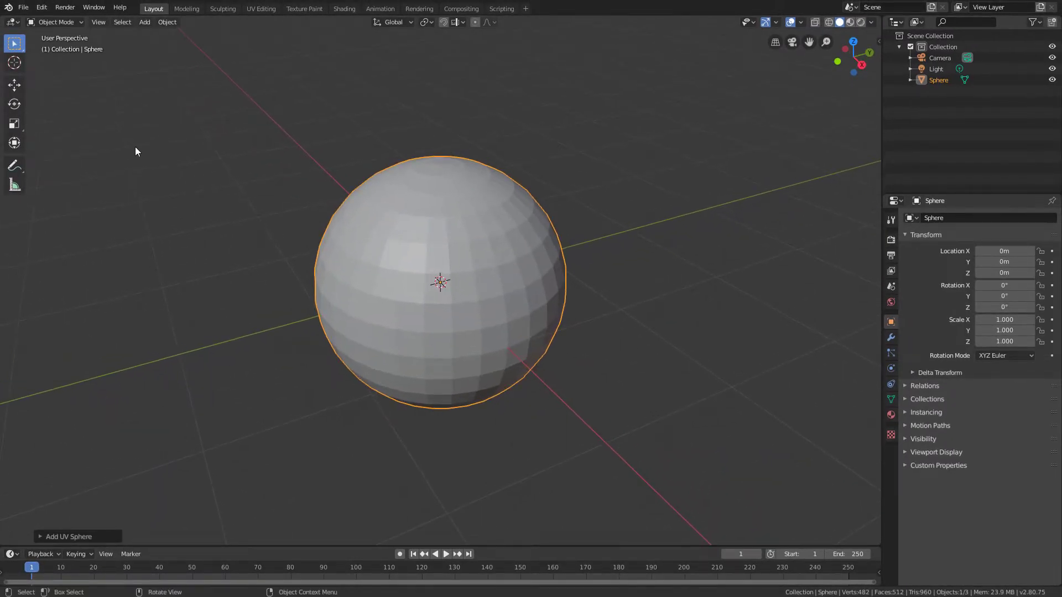
# Step: Put the UV sphere into Edit Mode and widen the toolbar to show tool names
pyautogui.click(75, 23)
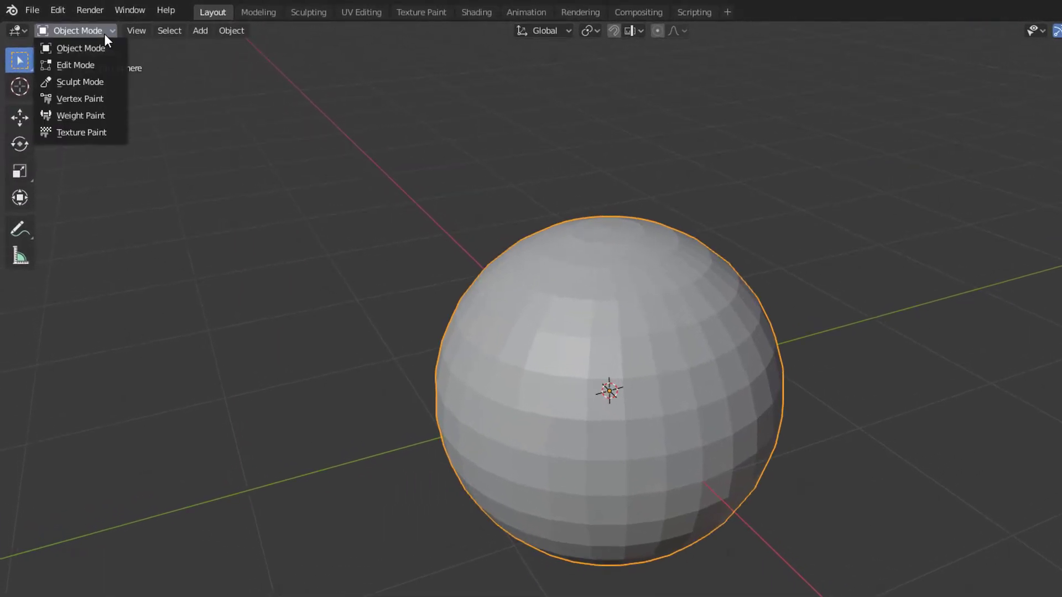
pyautogui.click(108, 65)
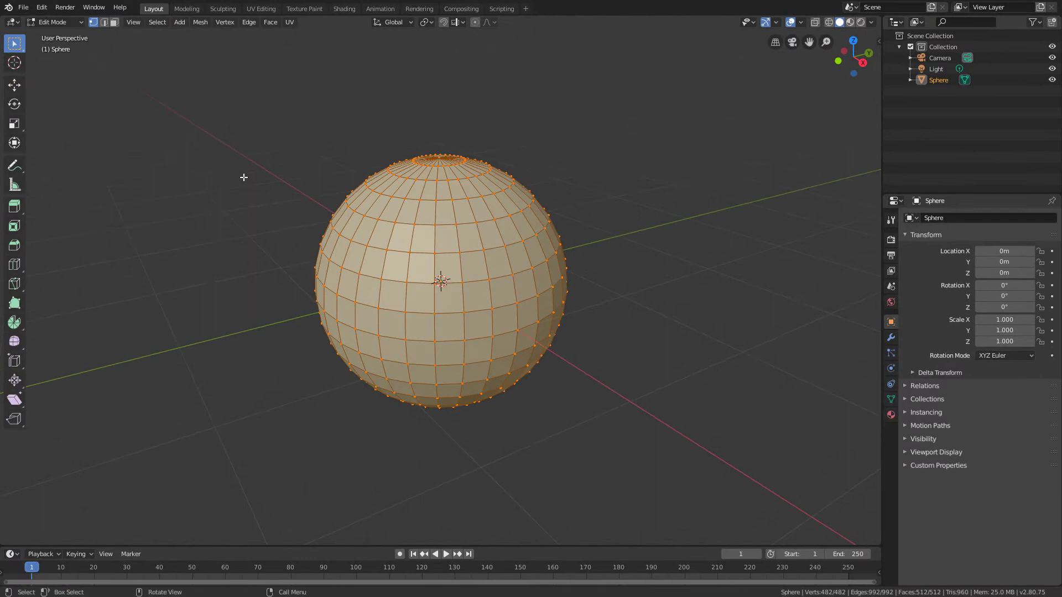
pyautogui.scroll(1, 244, 177)
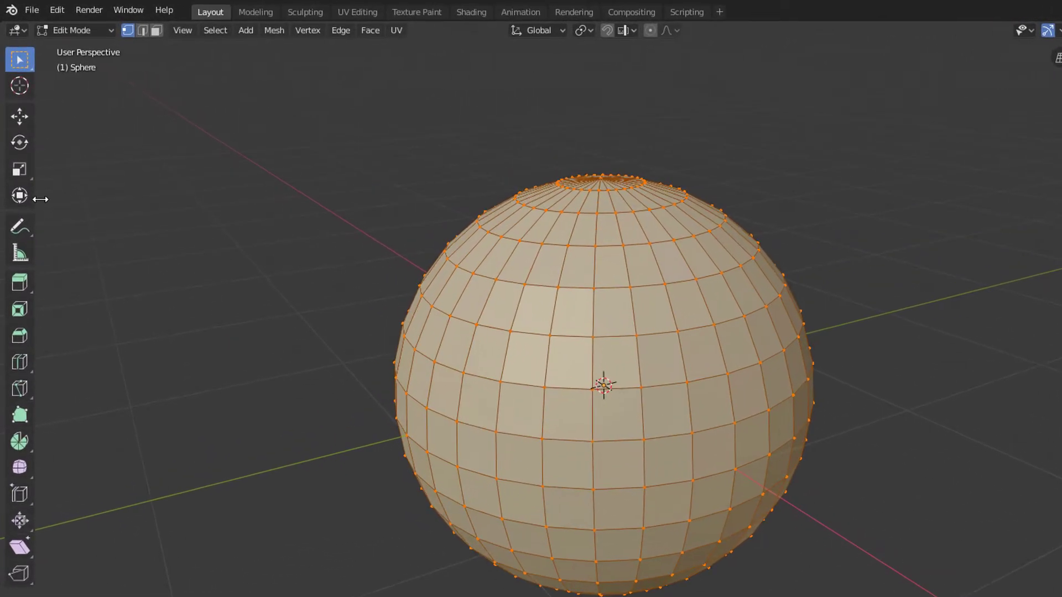
pyautogui.moveTo(42, 199); pyautogui.dragTo(121, 201)
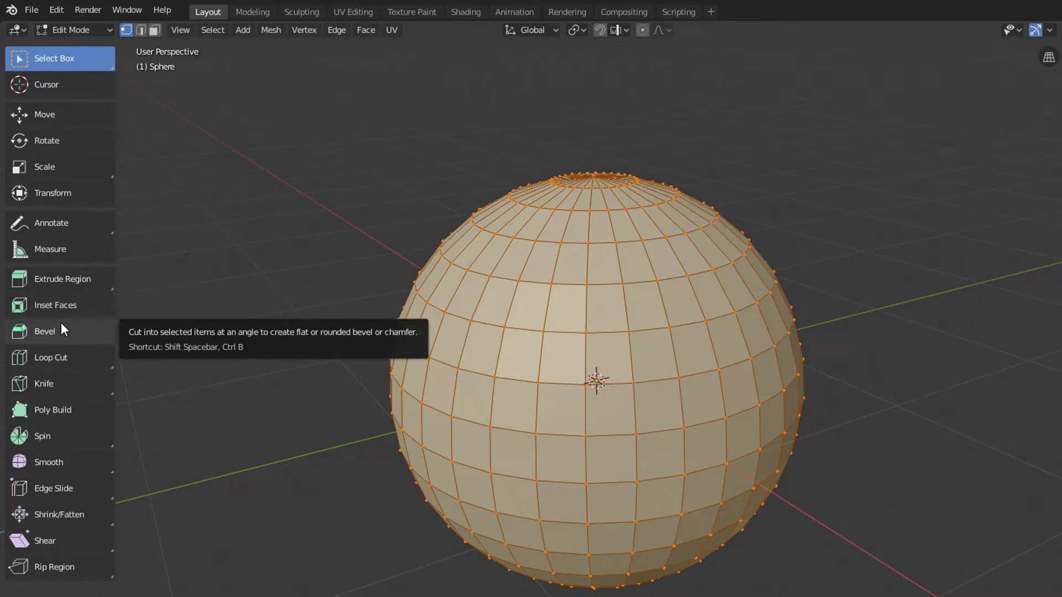
# Step: Using Extrude Region in face select, push one upper face slightly inward into a recess
pyautogui.click(77, 281)
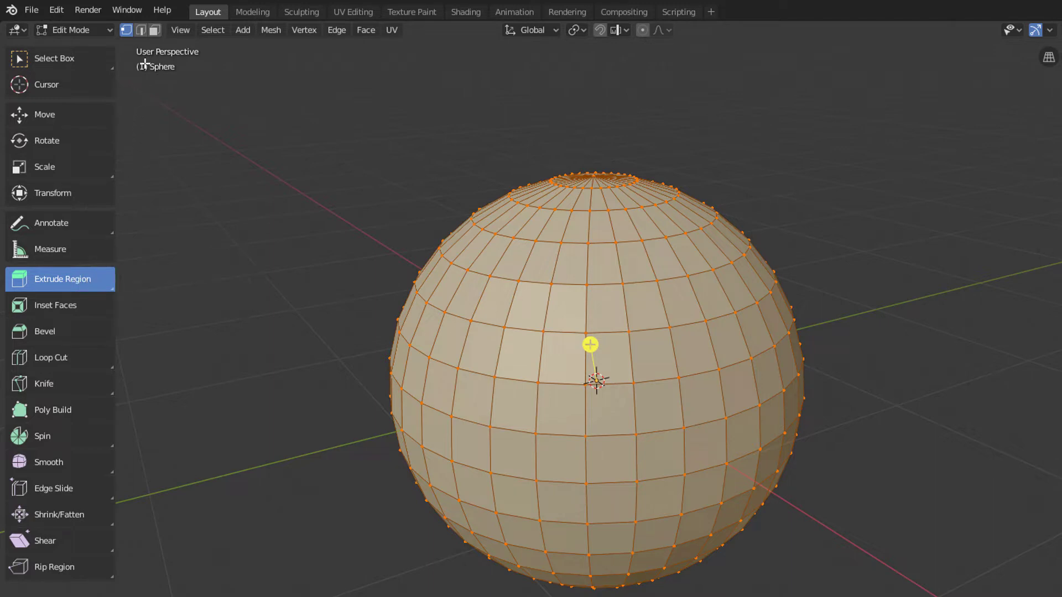
pyautogui.click(150, 32)
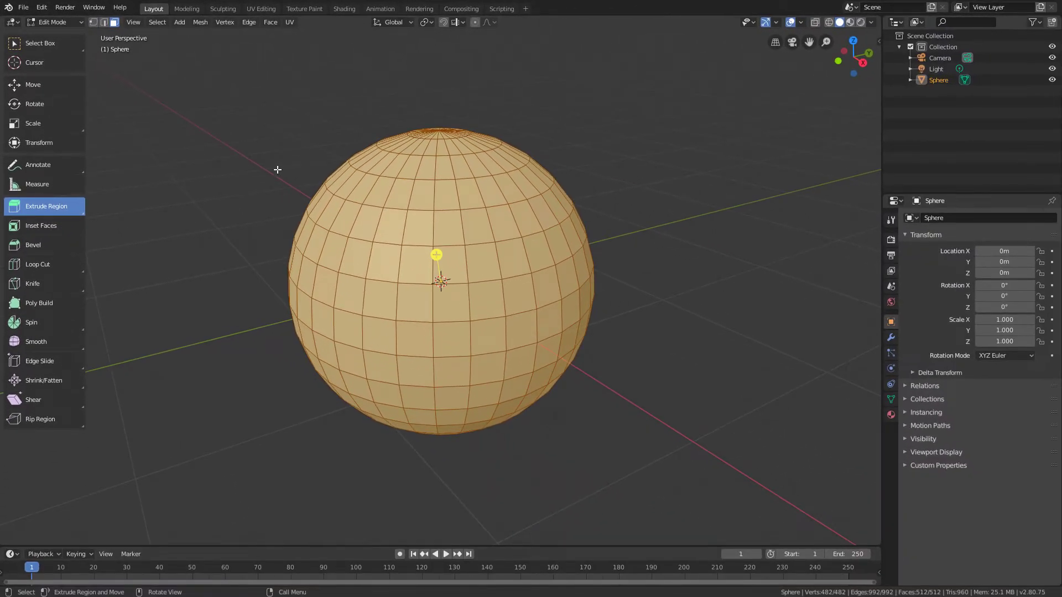
pyautogui.hotkey('alt', 'a')
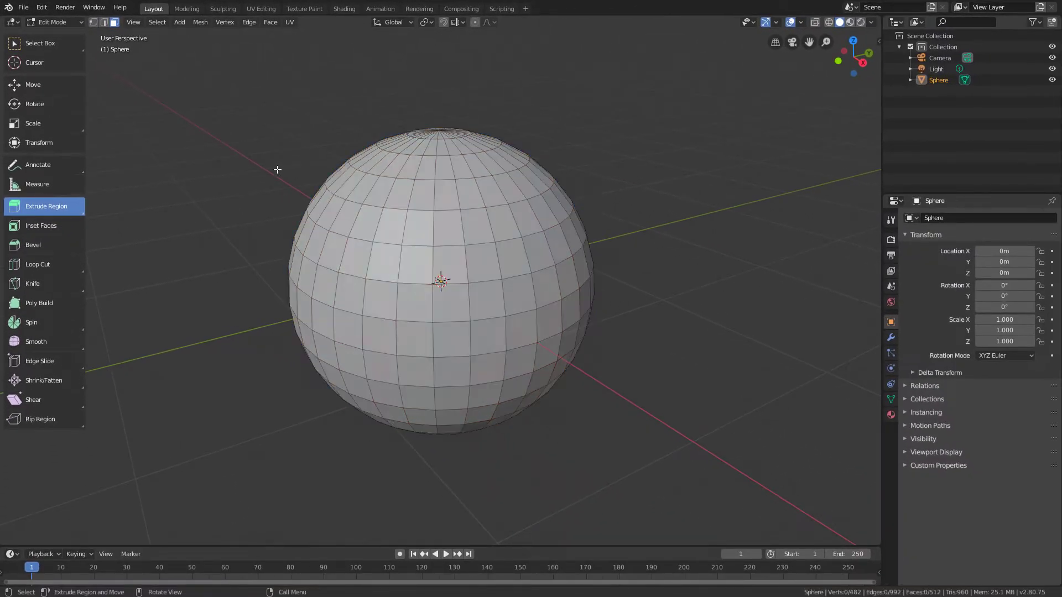
pyautogui.click(503, 227)
pyautogui.moveTo(503, 226); pyautogui.dragTo(612, 133, button='middle')
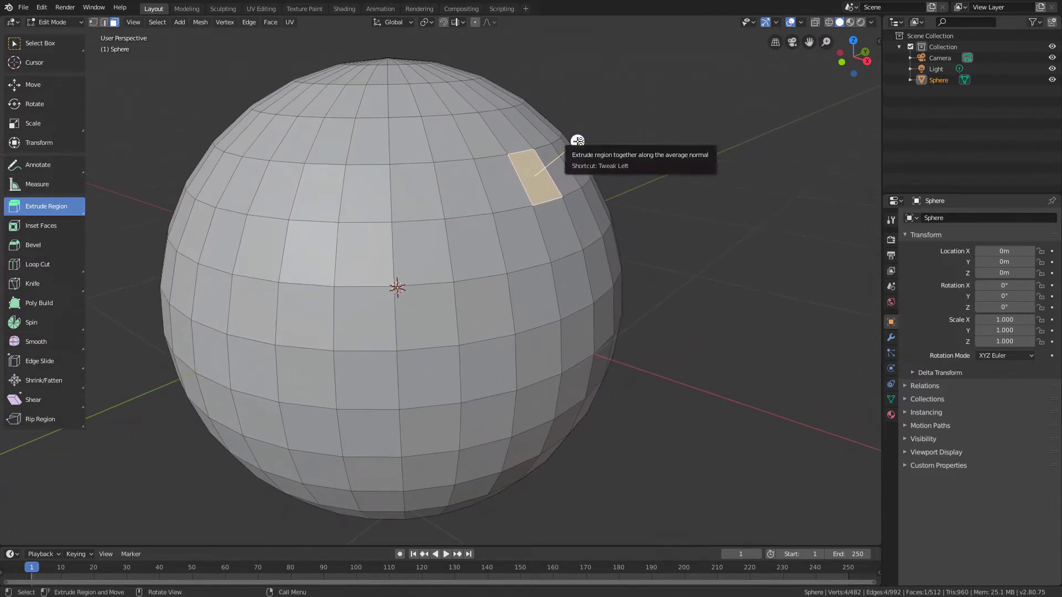
pyautogui.moveTo(578, 141); pyautogui.dragTo(576, 150)
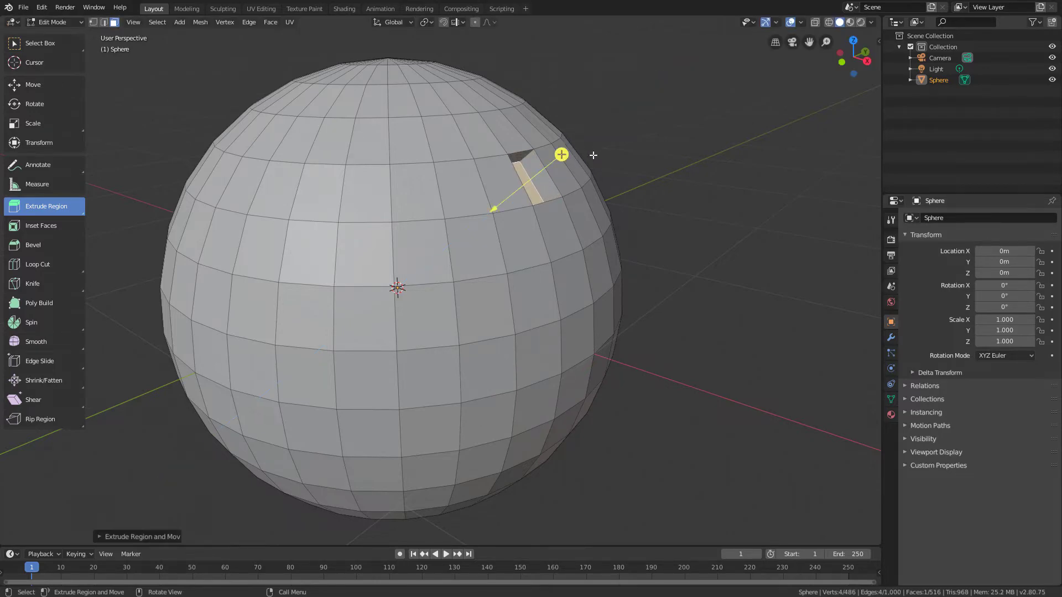
pyautogui.moveTo(593, 155); pyautogui.dragTo(595, 246, button='middle')
pyautogui.scroll(3, 533, 190)
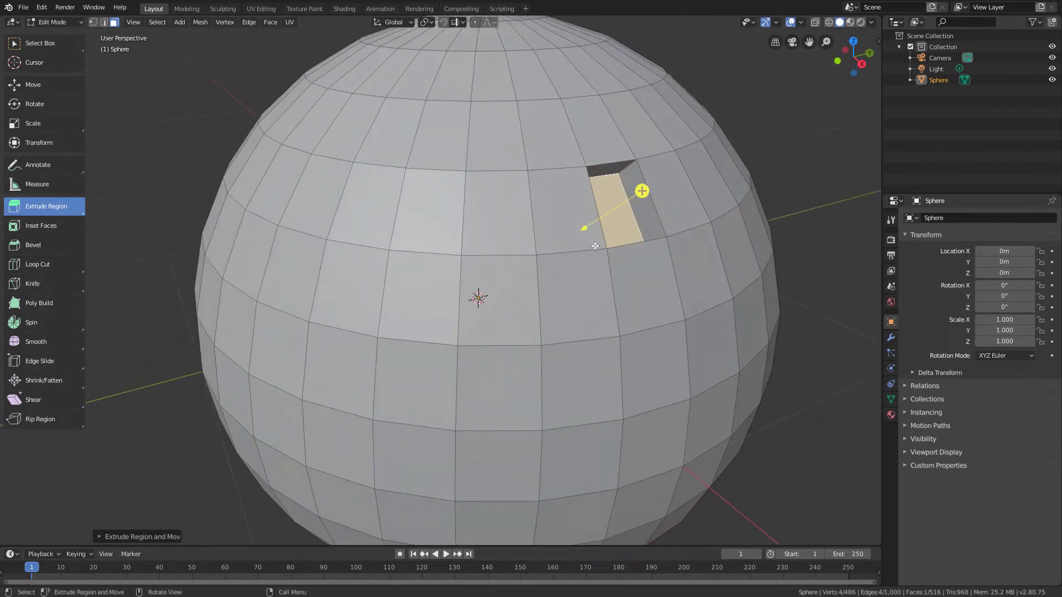
# Step: Extrude a face near the pole outward into a long block and fine-tune its length
pyautogui.scroll(-2, 663, 209)
pyautogui.moveTo(663, 209); pyautogui.dragTo(616, 171, button='middle')
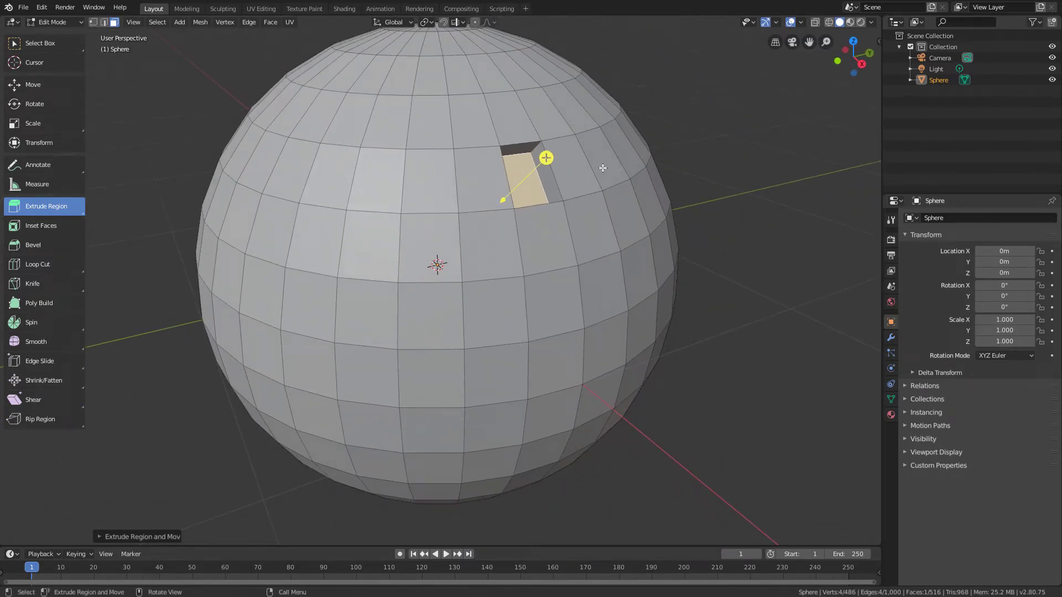
pyautogui.moveTo(577, 122); pyautogui.dragTo(608, 61)
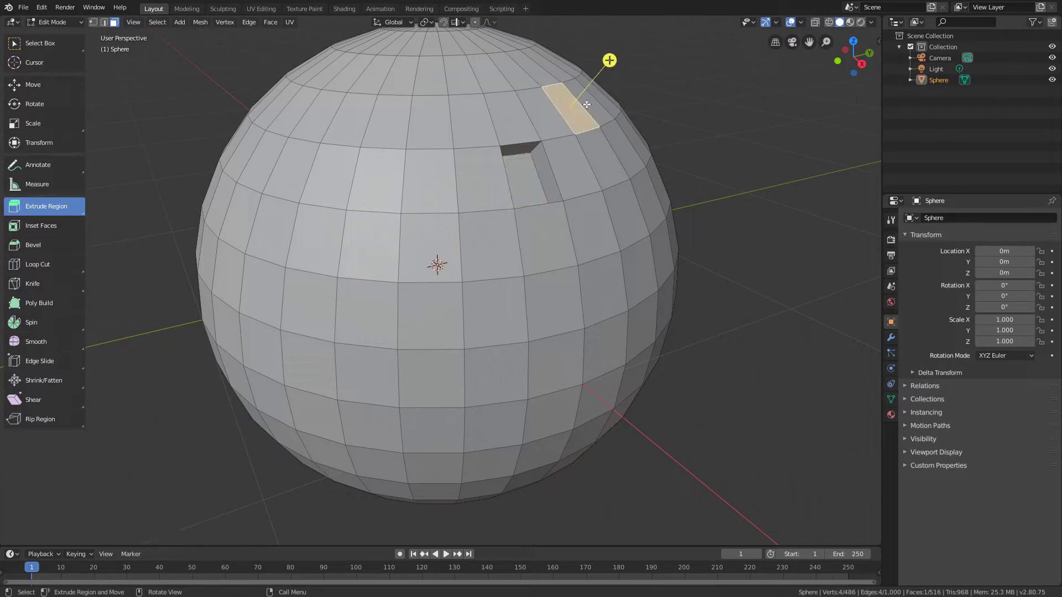
pyautogui.moveTo(608, 61); pyautogui.dragTo(563, 207, button='middle')
pyautogui.scroll(1, 563, 207)
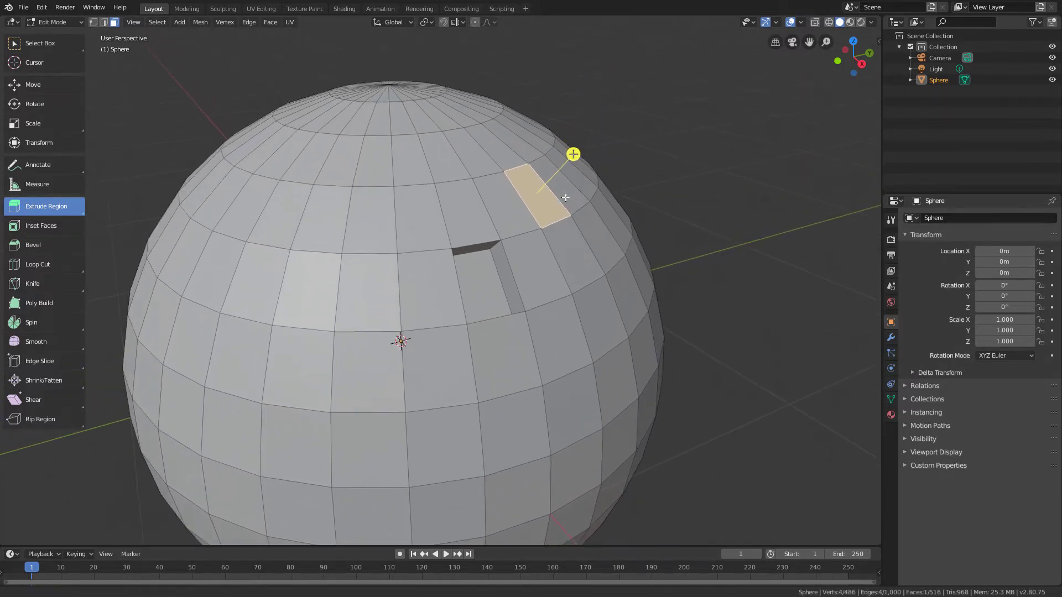
pyautogui.moveTo(574, 154); pyautogui.dragTo(684, 113)
pyautogui.scroll(-2, 684, 112)
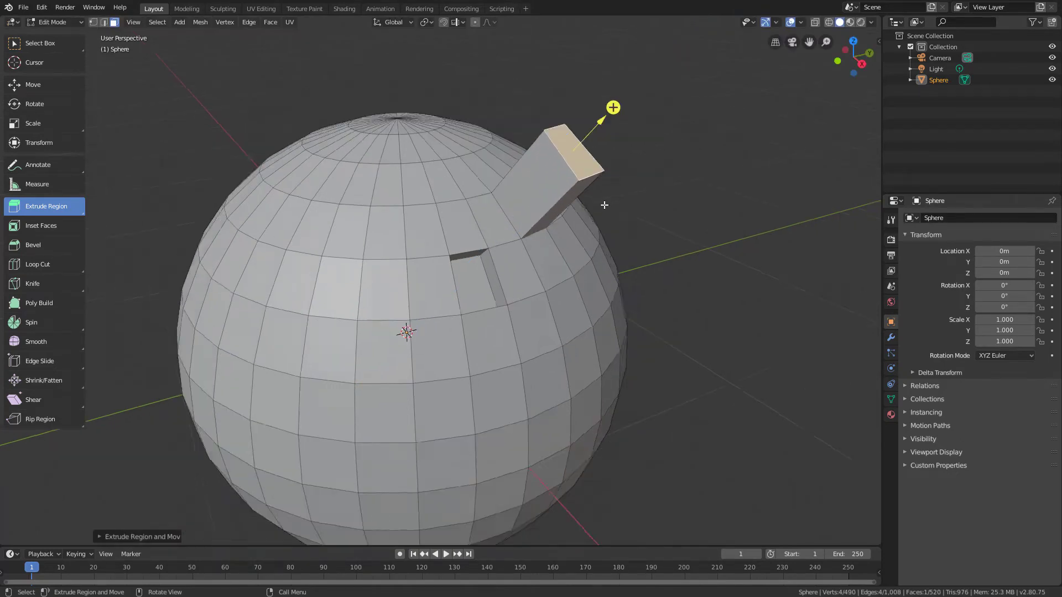
pyautogui.moveTo(602, 204); pyautogui.dragTo(615, 226, button='middle')
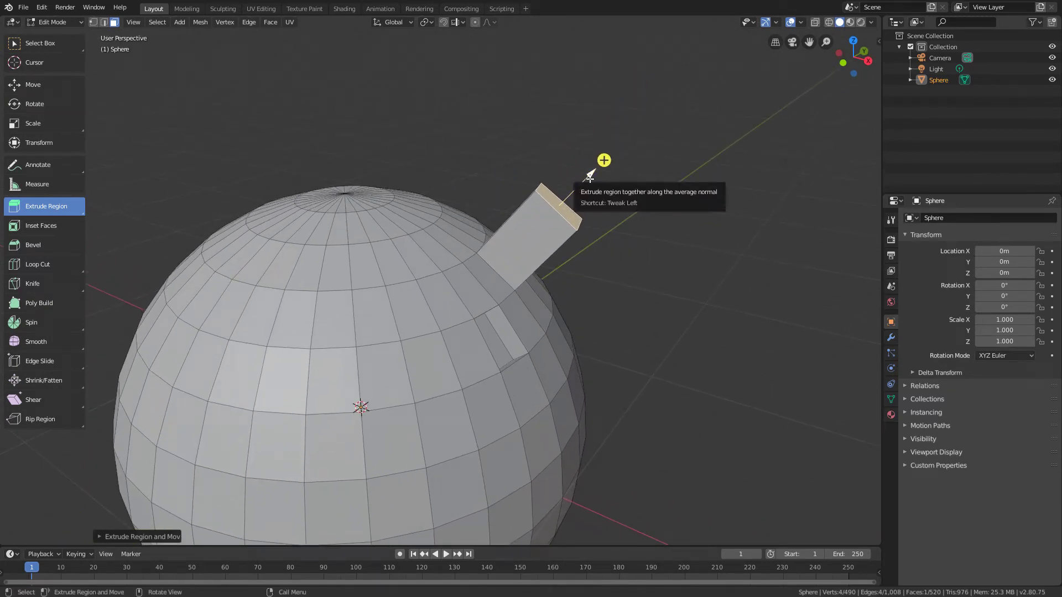
pyautogui.moveTo(588, 177); pyautogui.dragTo(581, 185)
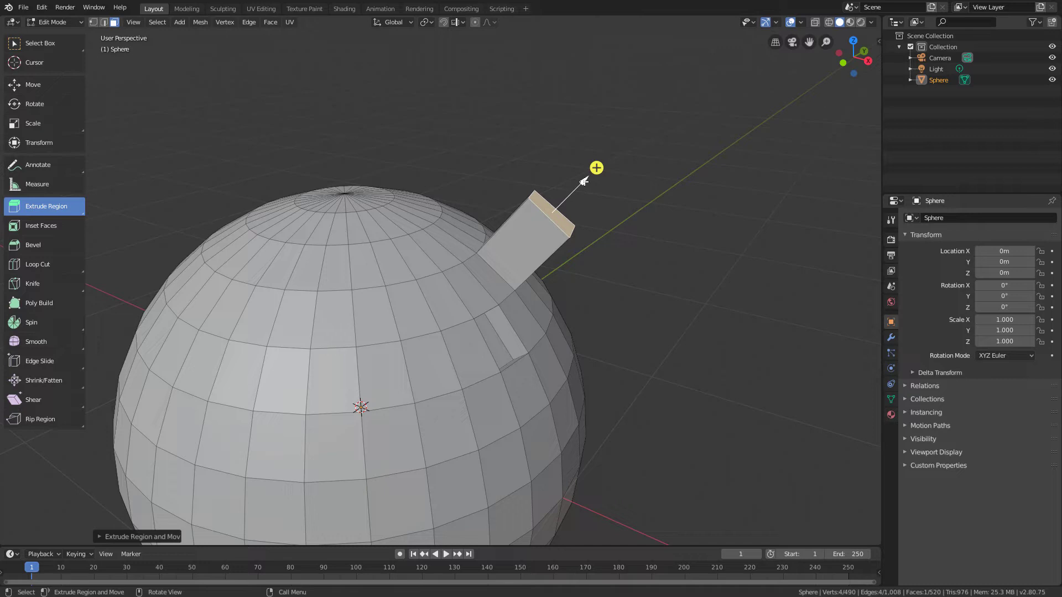
pyautogui.moveTo(582, 184); pyautogui.dragTo(607, 190)
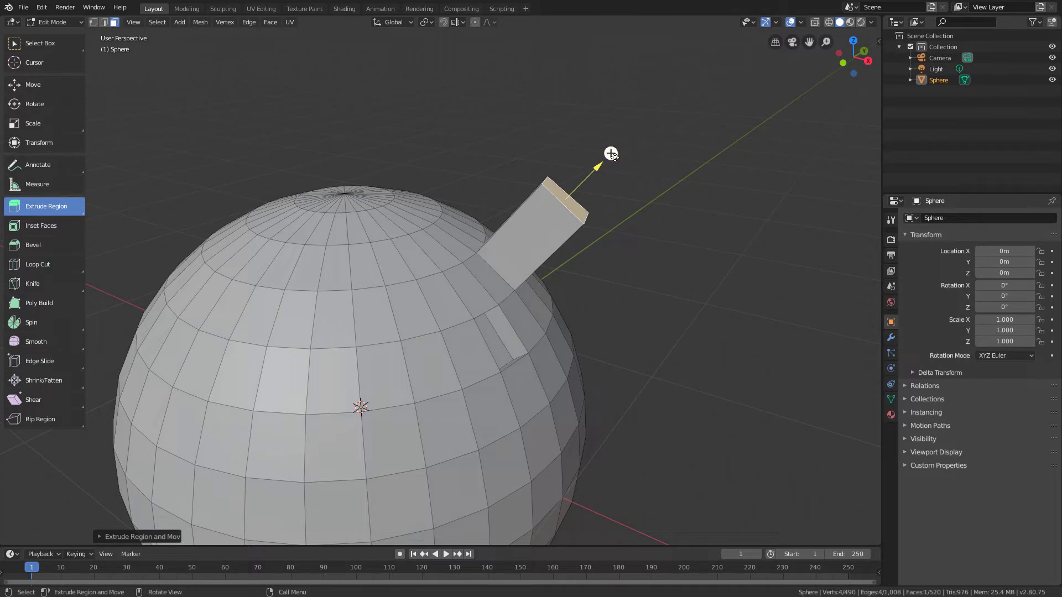
# Step: Extrude the block's end face further out to lengthen the bar
pyautogui.moveTo(610, 153); pyautogui.dragTo(735, 28)
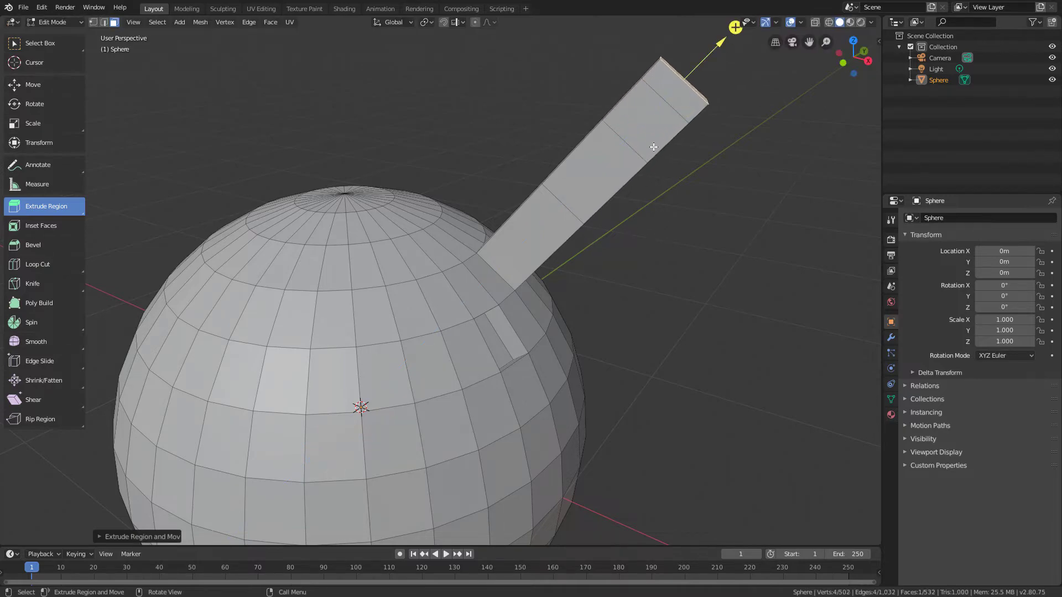
pyautogui.moveTo(649, 173); pyautogui.dragTo(541, 284, button='middle')
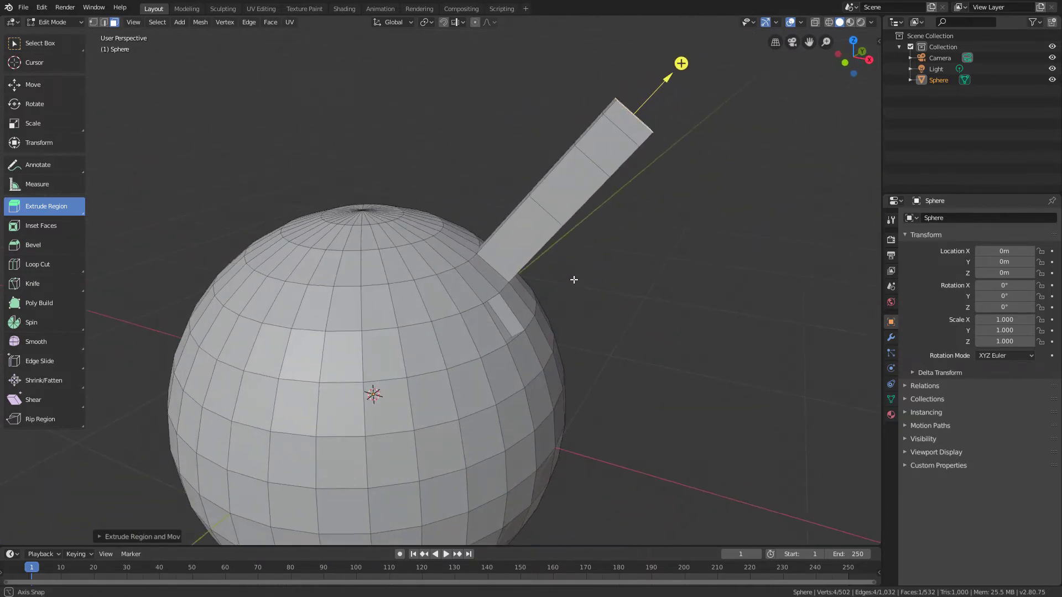
pyautogui.moveTo(573, 280); pyautogui.dragTo(590, 221, button='middle')
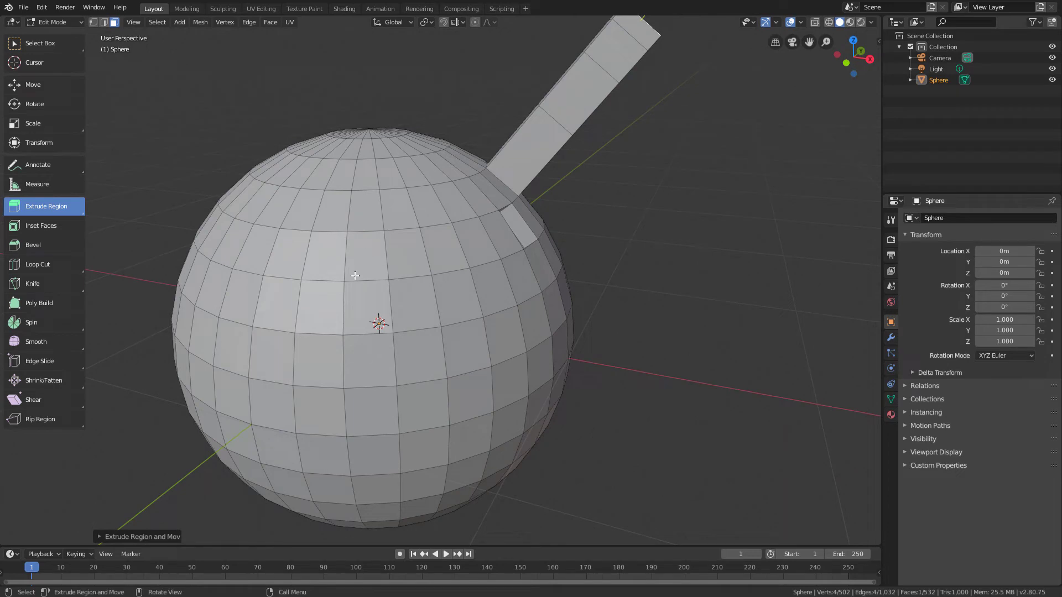
# Step: Select a cluster of six adjacent faces near the top of the sphere
pyautogui.click(307, 233)
pyautogui.keyDown('shift'); pyautogui.click(361, 265); pyautogui.keyUp('shift')
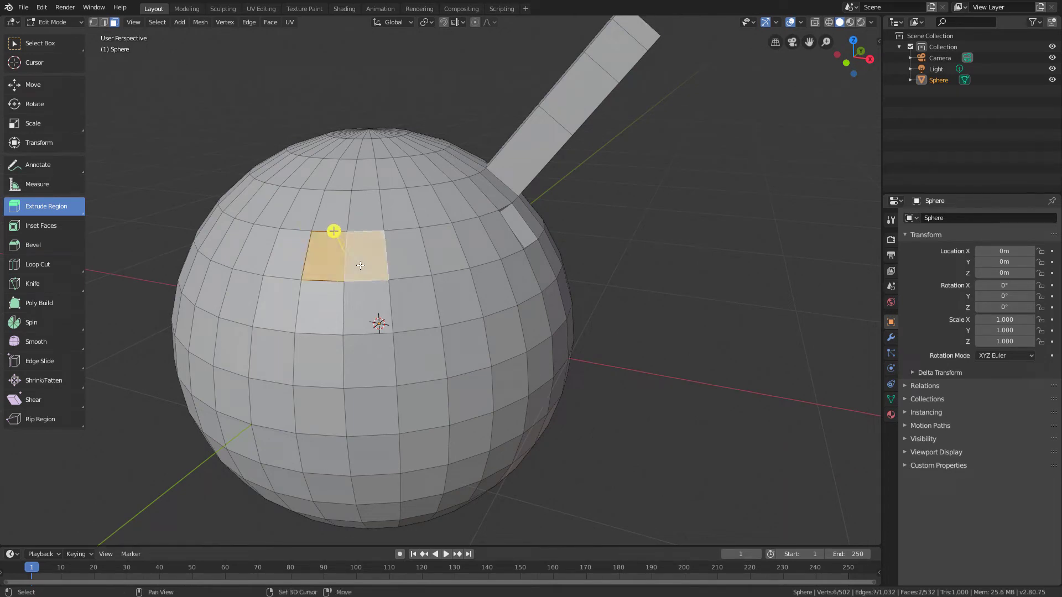
pyautogui.keyDown('shift'); pyautogui.click(398, 279); pyautogui.keyUp('shift')
pyautogui.keyDown('shift'); pyautogui.click(365, 301); pyautogui.keyUp('shift')
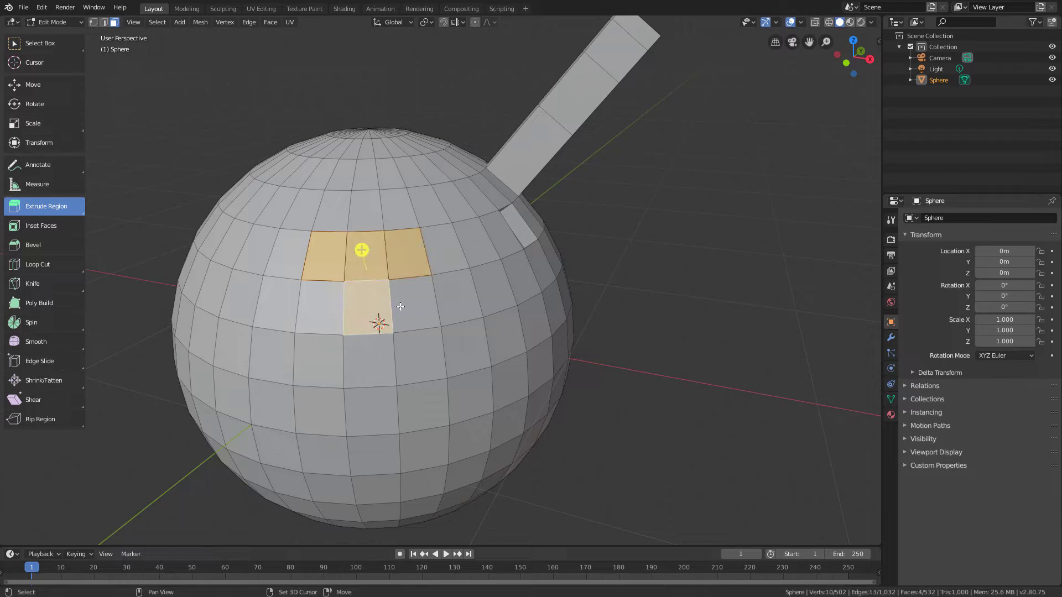
pyautogui.keyDown('shift'); pyautogui.click(409, 307); pyautogui.keyUp('shift')
pyautogui.keyDown('shift'); pyautogui.click(490, 293); pyautogui.keyUp('shift')
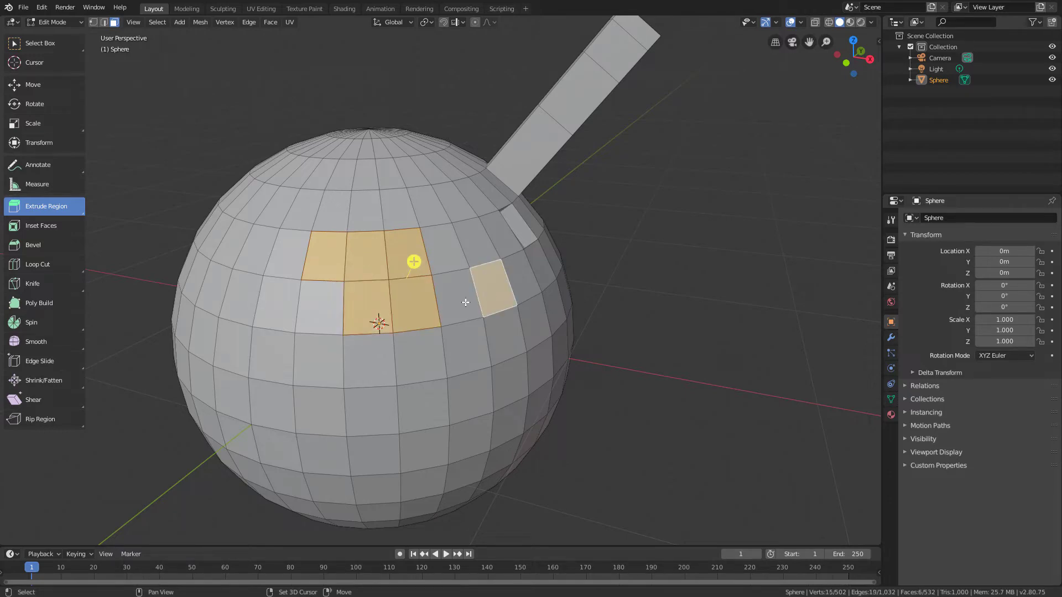
pyautogui.moveTo(415, 197); pyautogui.dragTo(563, 319, button='middle')
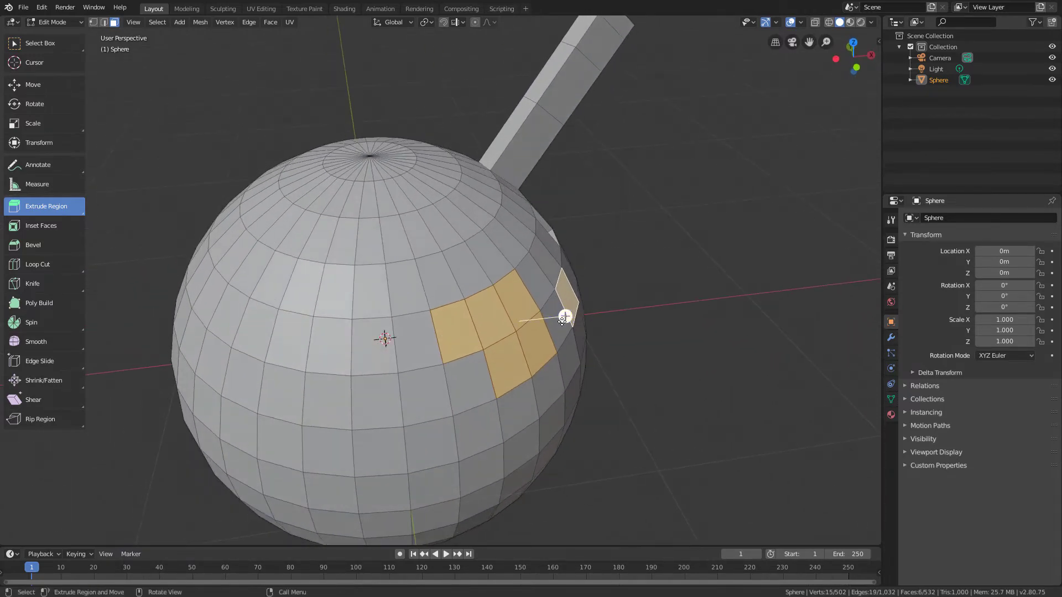
# Step: Extrude the six selected faces into a stepped block, then clear the selection
pyautogui.moveTo(564, 320); pyautogui.dragTo(657, 346)
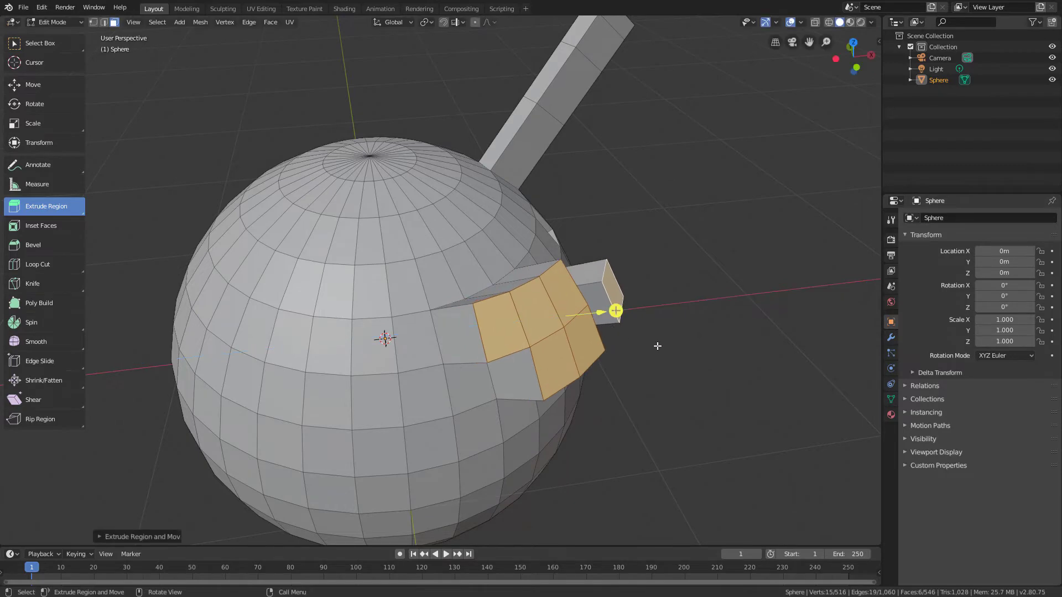
pyautogui.moveTo(657, 346); pyautogui.dragTo(563, 318, button='middle')
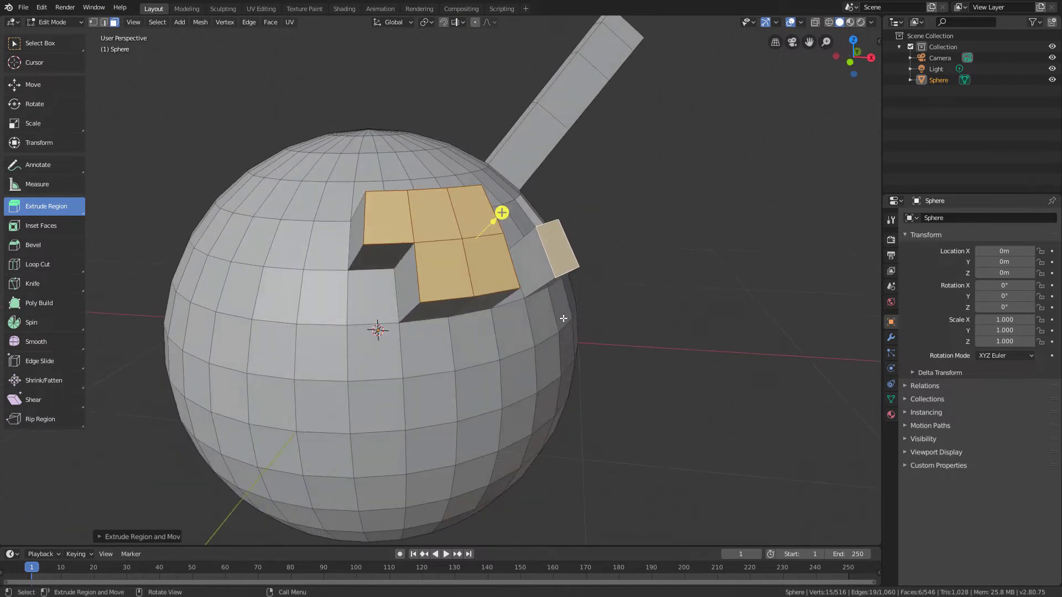
pyautogui.moveTo(514, 378)
pyautogui.mouseDown(button='middle')
pyautogui.moveTo(519, 339)
pyautogui.moveTo(516, 359)
pyautogui.mouseUp(button='middle')
pyautogui.click(571, 323)
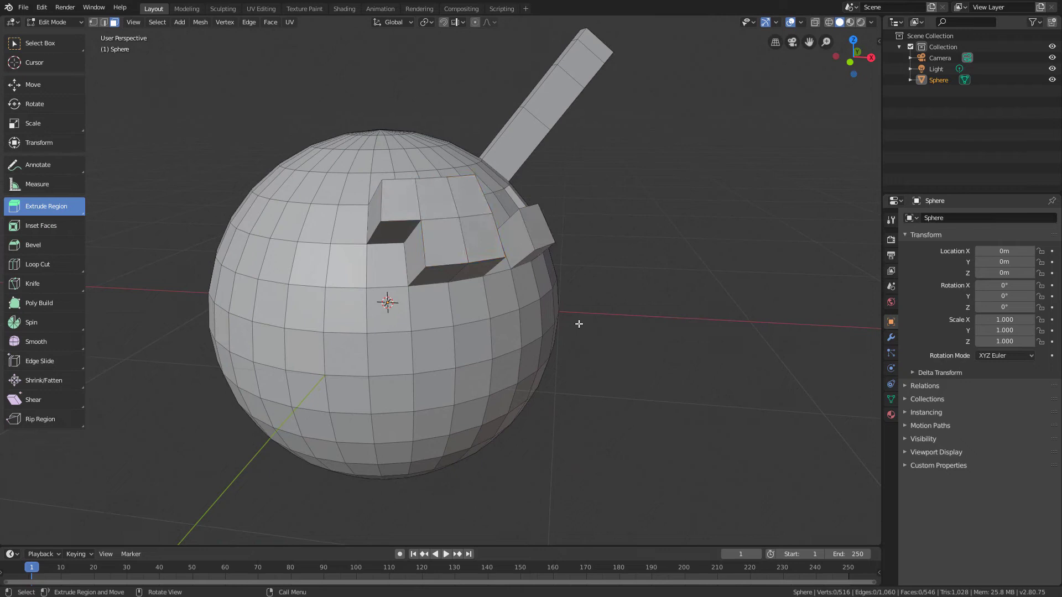
pyautogui.moveTo(456, 345); pyautogui.dragTo(455, 308, button='middle')
pyautogui.scroll(1, 447, 354)
pyautogui.scroll(2, 441, 328)
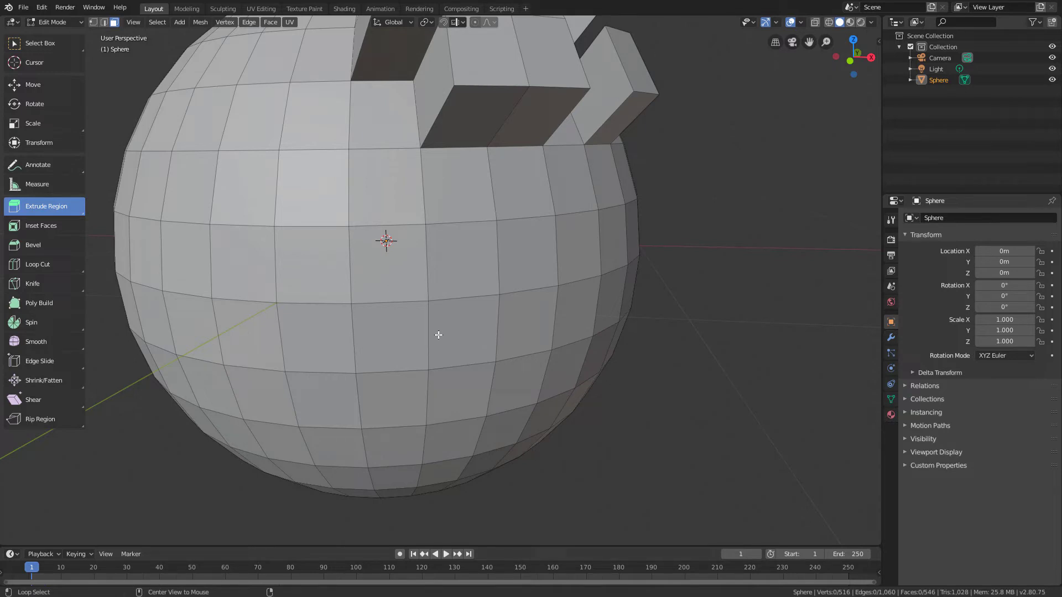
# Step: Loop-select the equator face ring, try an extrusion, then undo it
pyautogui.keyDown('alt'); pyautogui.click(435, 334); pyautogui.keyUp('alt')
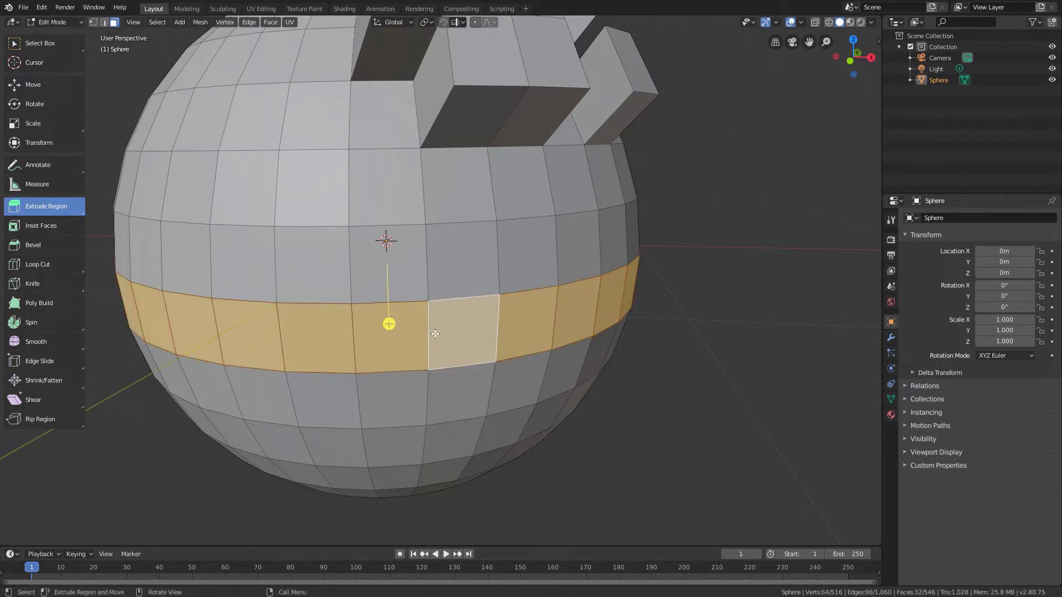
pyautogui.scroll(-3, 593, 308)
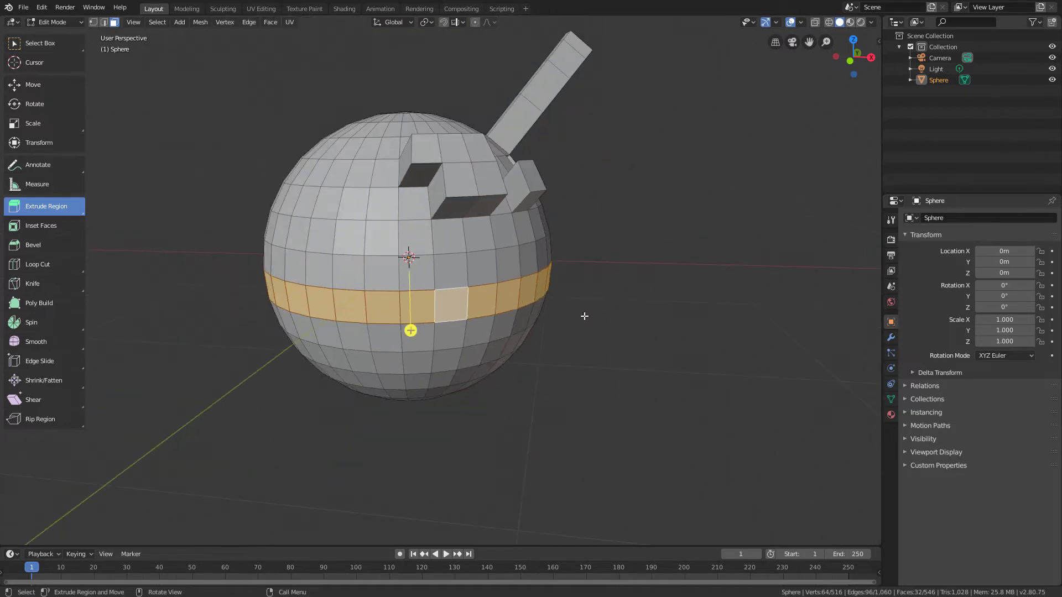
pyautogui.moveTo(582, 313); pyautogui.dragTo(612, 323, button='middle')
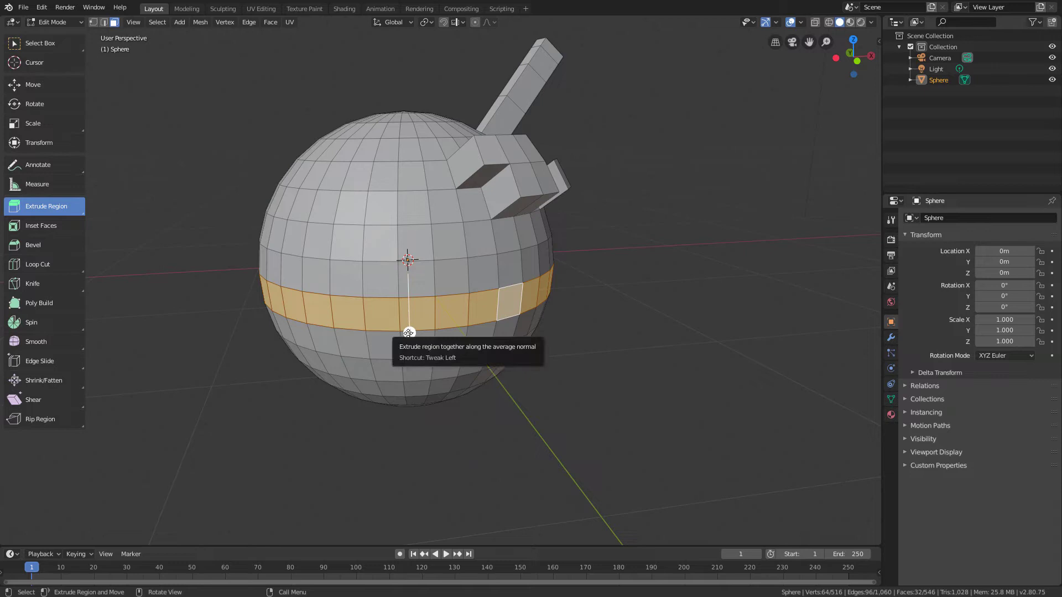
pyautogui.moveTo(409, 332); pyautogui.dragTo(503, 396)
pyautogui.moveTo(539, 422); pyautogui.dragTo(498, 293, button='middle')
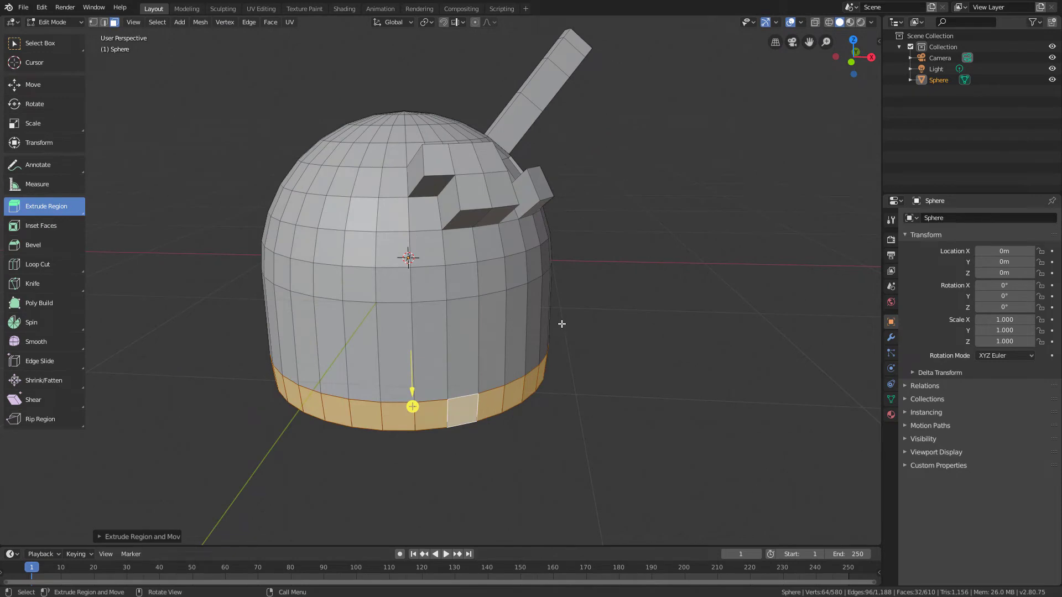
pyautogui.moveTo(562, 324); pyautogui.dragTo(603, 328, button='middle')
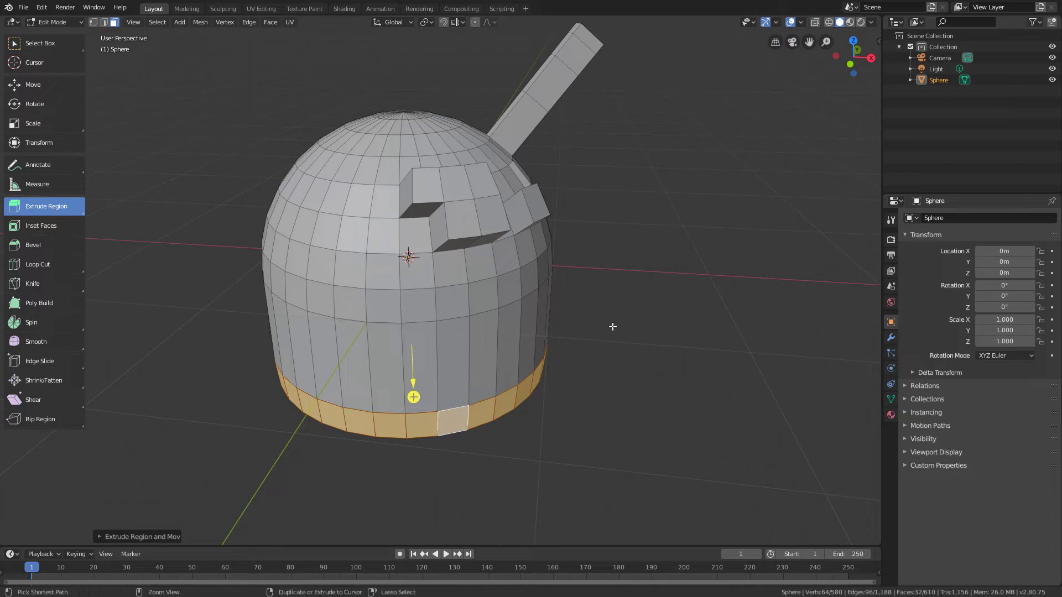
pyautogui.hotkey('ctrl', 'z')
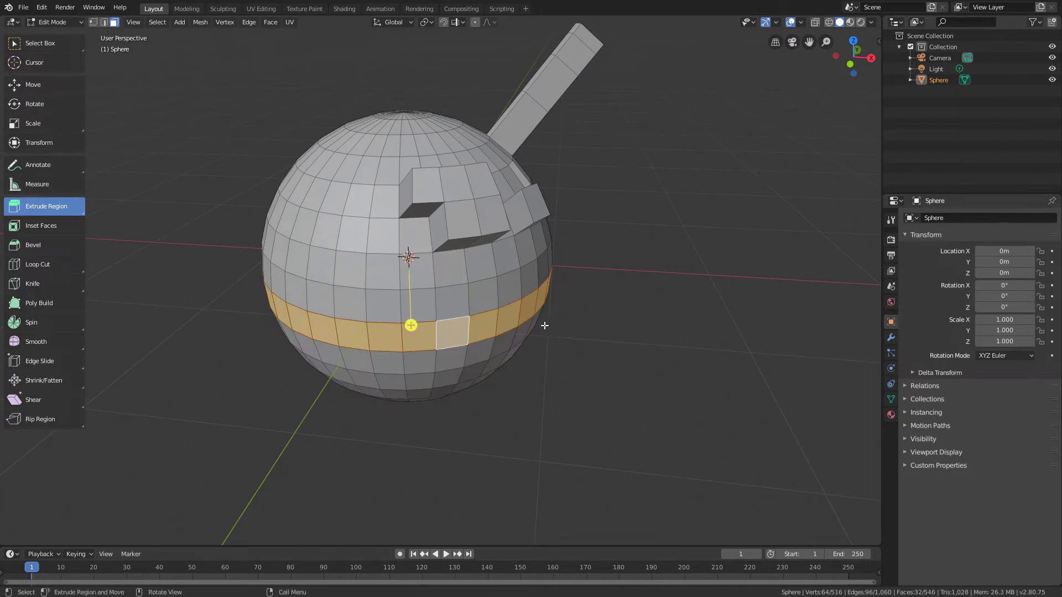
# Step: Open the Extrude Region tool's flyout of extrude variants
pyautogui.moveTo(398, 342); pyautogui.dragTo(410, 336, button='middle')
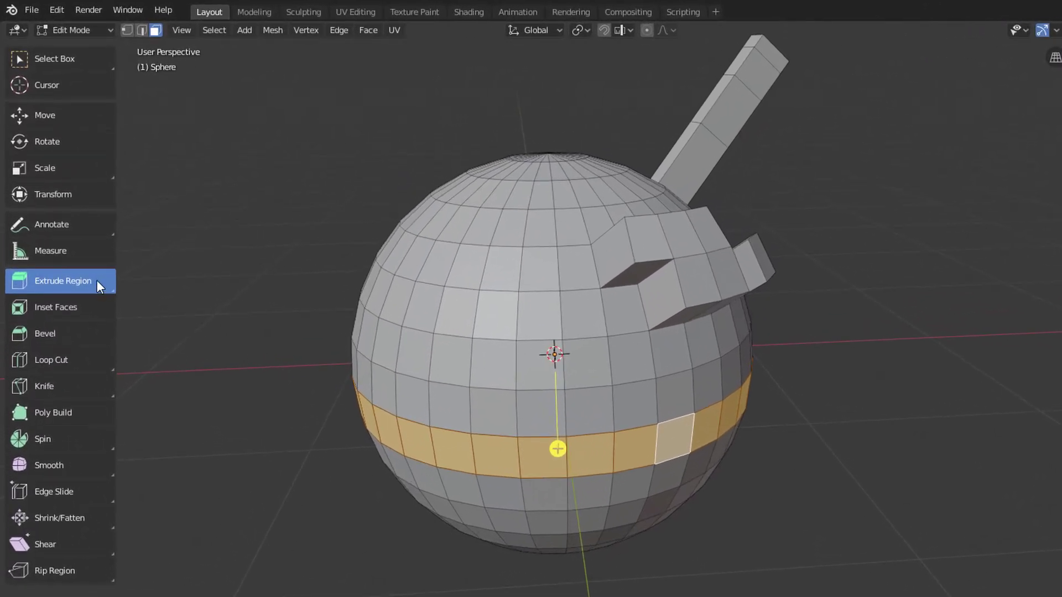
pyautogui.click(81, 280)
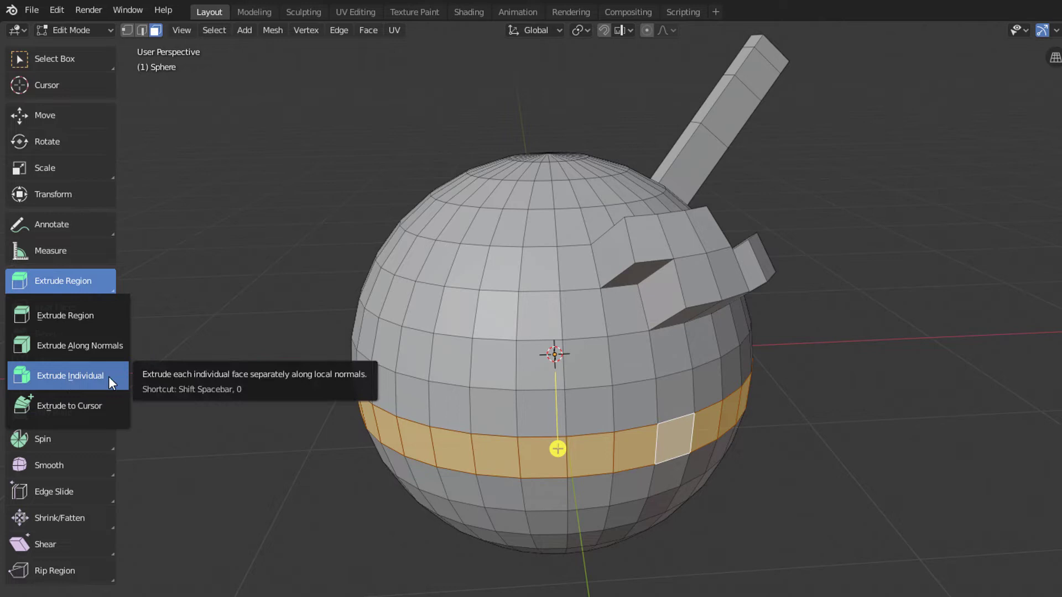
# Step: Extrude the equator band outward with Extrude Along Normals to form a wide brim
pyautogui.click(90, 347)
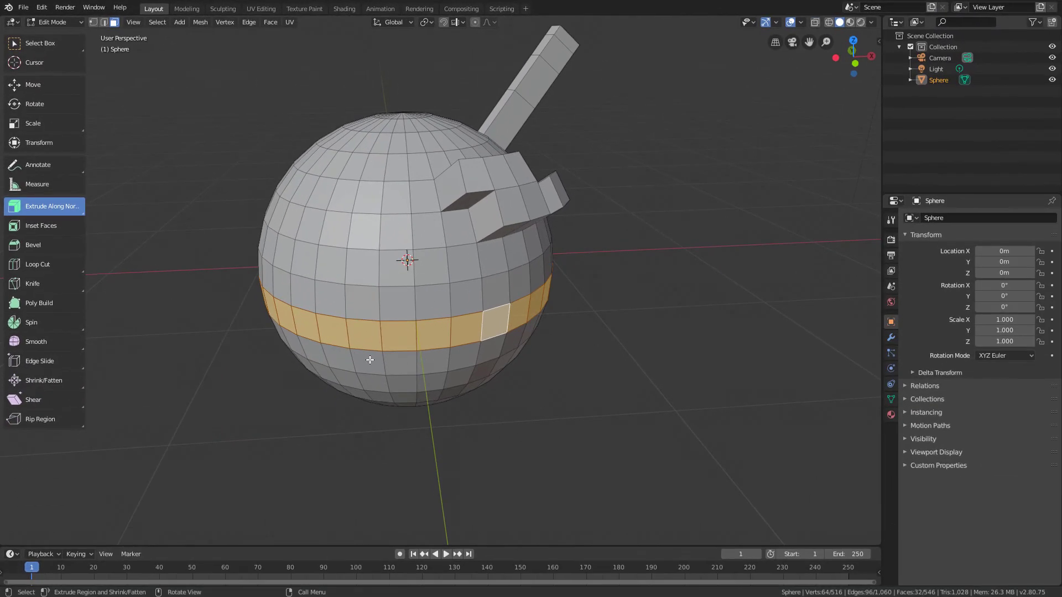
pyautogui.moveTo(570, 399); pyautogui.dragTo(583, 394, button='middle')
pyautogui.scroll(1, 532, 357)
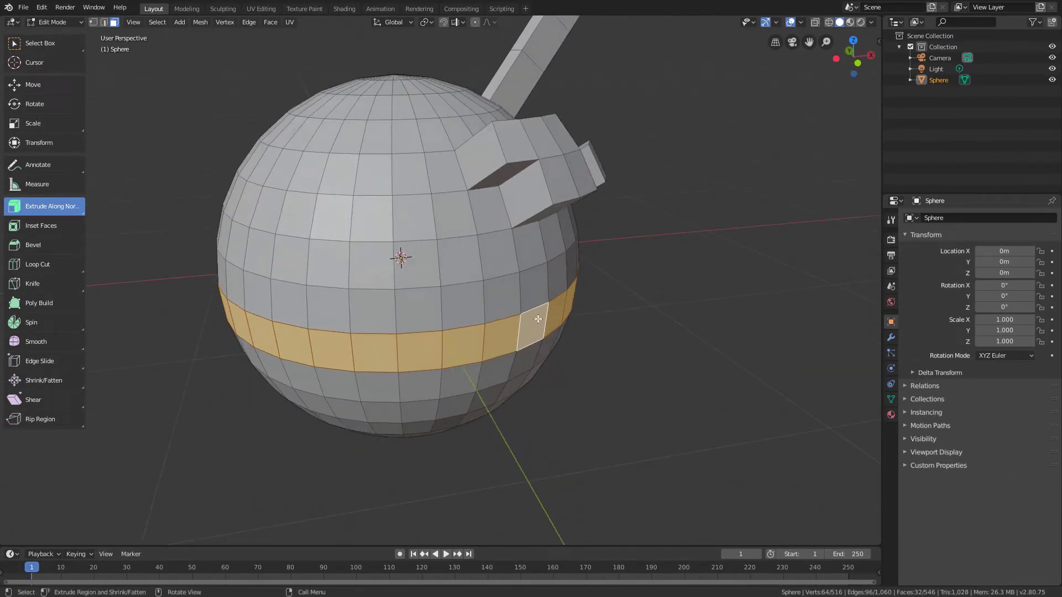
pyautogui.moveTo(538, 319); pyautogui.dragTo(614, 319)
pyautogui.moveTo(599, 349); pyautogui.dragTo(633, 345, button='middle')
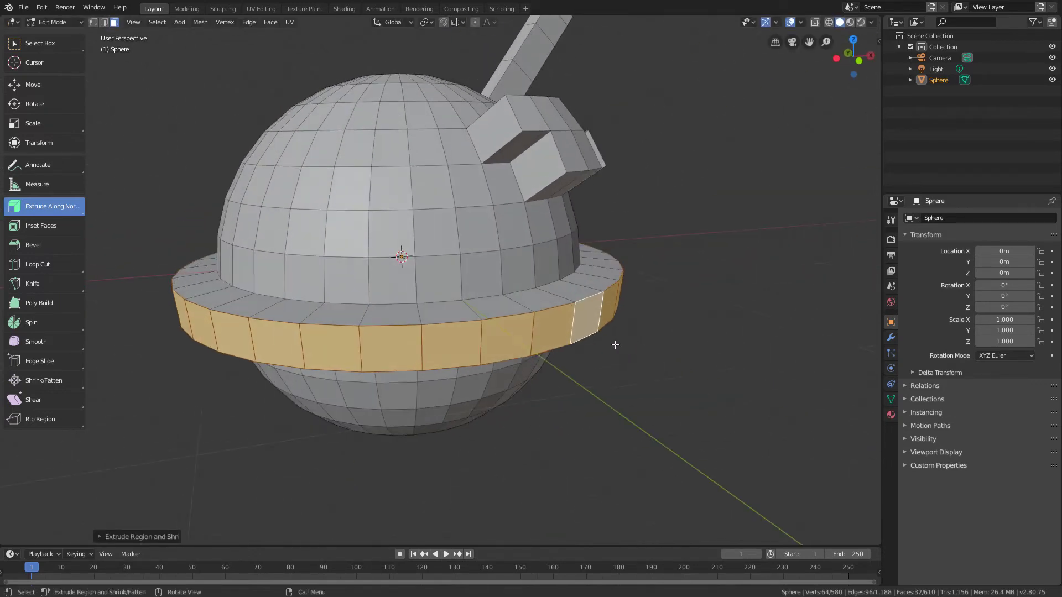
# Step: Use Extrude Individual to push each brim face out separately into gapped blocks
pyautogui.click(67, 211)
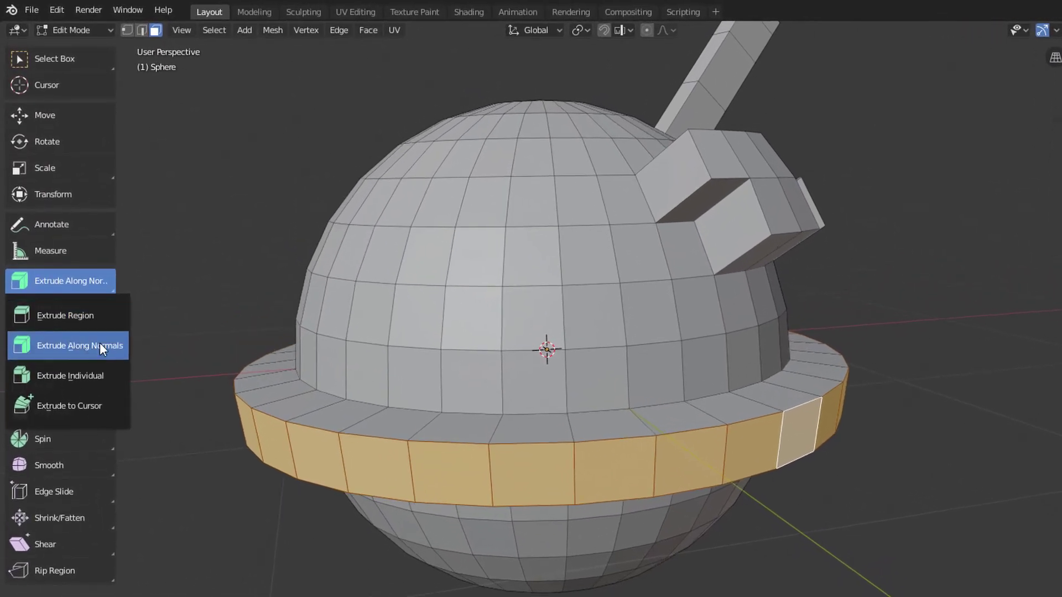
pyautogui.click(94, 376)
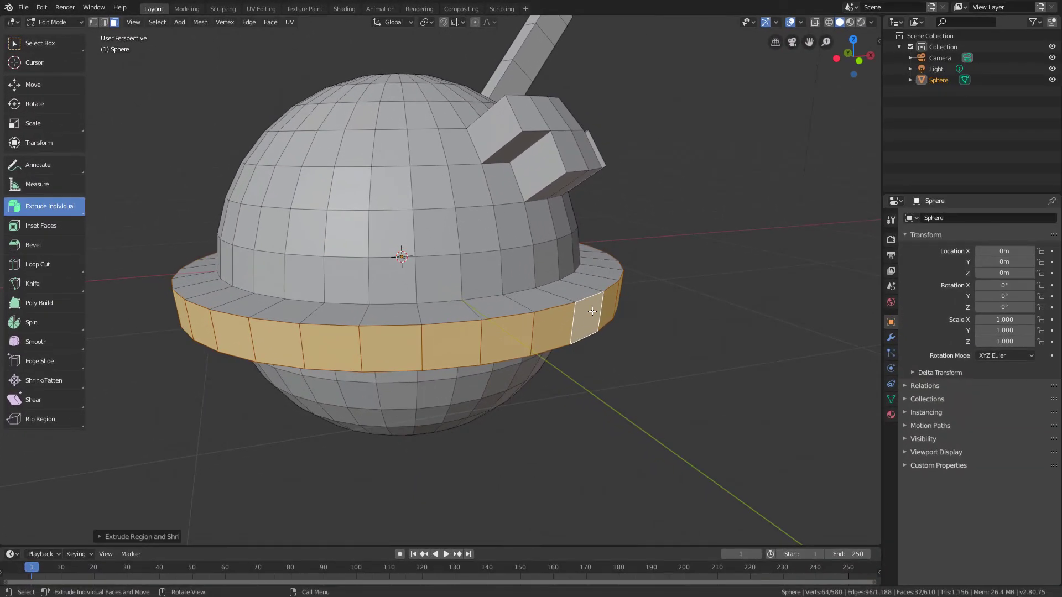
pyautogui.moveTo(591, 311); pyautogui.dragTo(610, 347)
pyautogui.moveTo(611, 347)
pyautogui.mouseDown(button='middle')
pyautogui.moveTo(616, 431)
pyautogui.moveTo(621, 301)
pyautogui.moveTo(642, 275)
pyautogui.moveTo(642, 232)
pyautogui.moveTo(593, 222)
pyautogui.moveTo(538, 233)
pyautogui.moveTo(575, 268)
pyautogui.moveTo(632, 367)
pyautogui.moveTo(631, 351)
pyautogui.moveTo(587, 397)
pyautogui.moveTo(597, 360)
pyautogui.moveTo(626, 352)
pyautogui.mouseUp(button='middle')
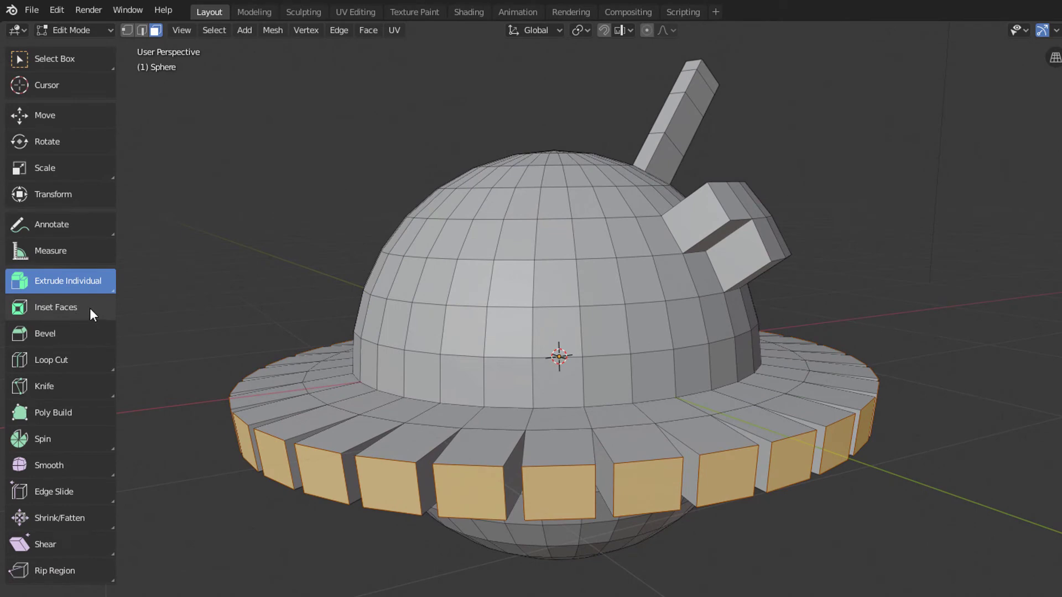
# Step: With the Inset Faces tool, select a six-face dome patch plus one lone face below
pyautogui.click(57, 304)
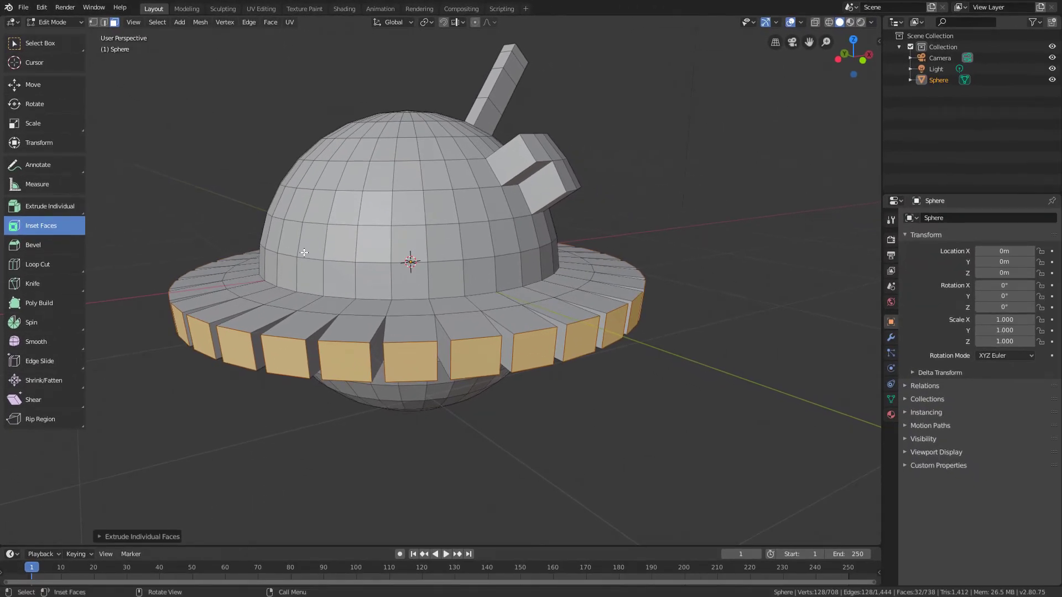
pyautogui.moveTo(304, 252); pyautogui.dragTo(360, 214, button='middle')
pyautogui.scroll(3, 360, 215)
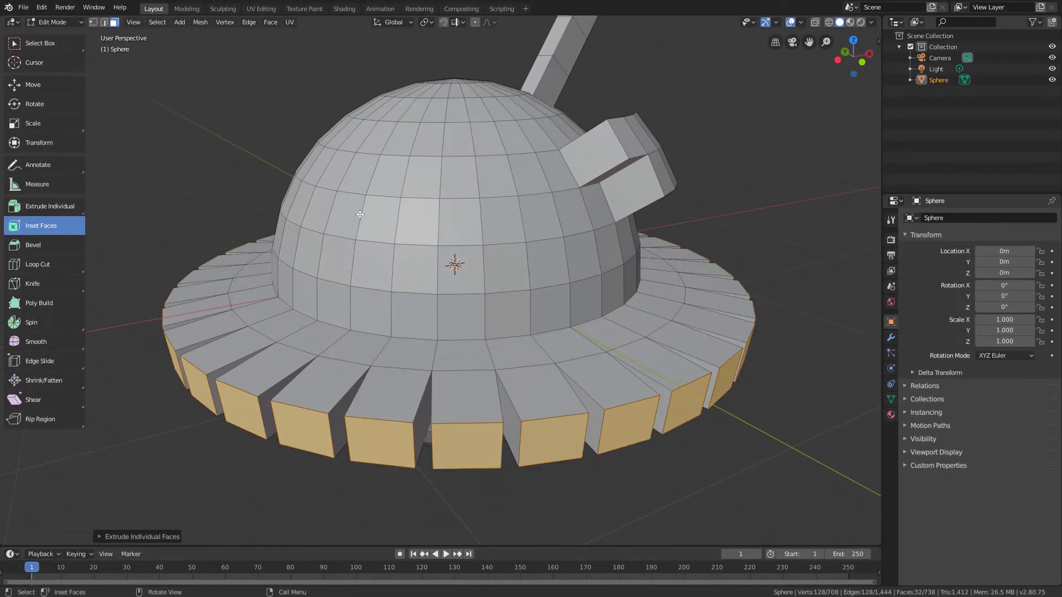
pyautogui.click(341, 217)
pyautogui.keyDown('shift'); pyautogui.click(387, 226); pyautogui.keyUp('shift')
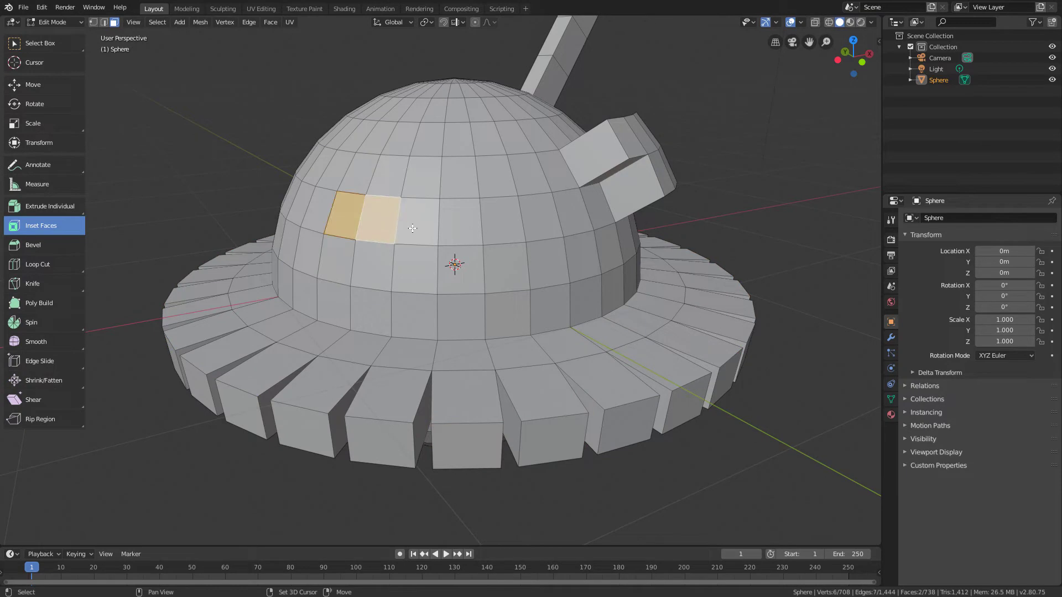
pyautogui.keyDown('shift'); pyautogui.click(413, 228); pyautogui.keyUp('shift')
pyautogui.keyDown('shift'); pyautogui.click(398, 185); pyautogui.keyUp('shift')
pyautogui.keyDown('shift'); pyautogui.click(390, 183); pyautogui.keyUp('shift')
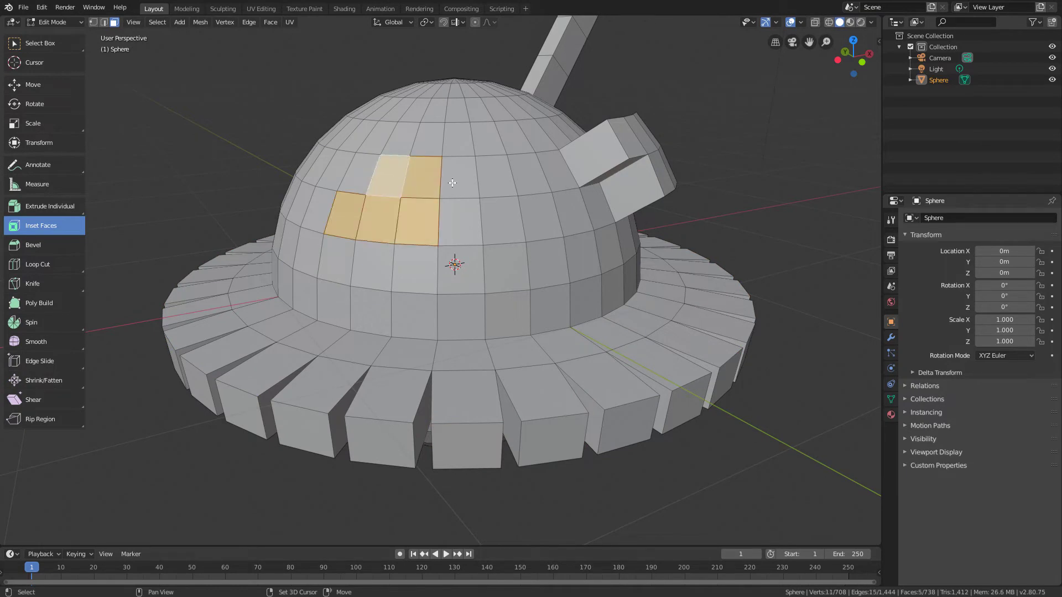
pyautogui.keyDown('shift'); pyautogui.click(473, 196); pyautogui.keyUp('shift')
pyautogui.keyDown('shift'); pyautogui.click(494, 250); pyautogui.keyUp('shift')
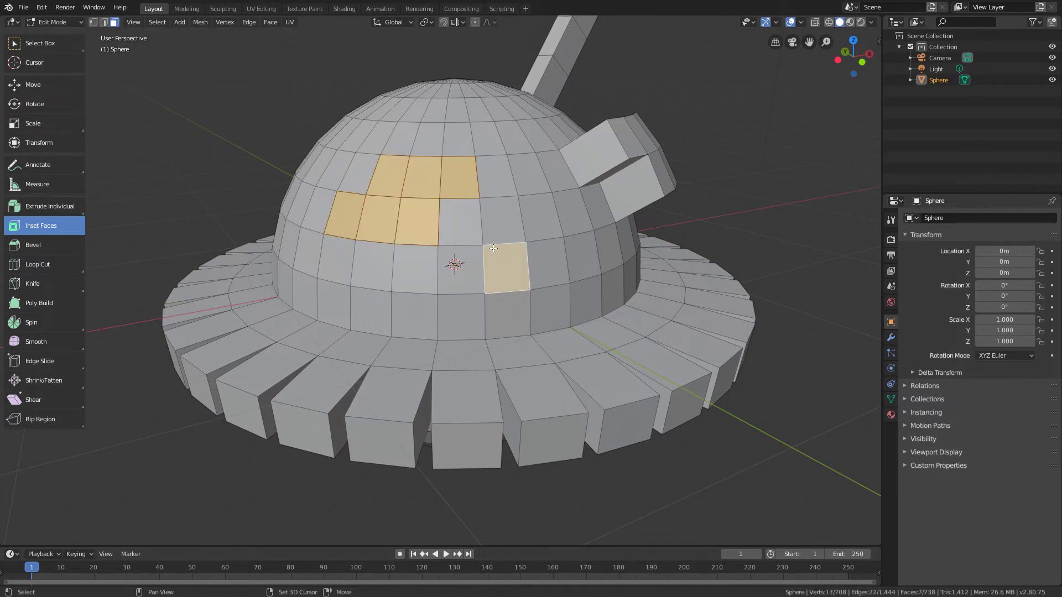
# Step: Inset the seven selected faces so each gets a surrounding border
pyautogui.scroll(3, 483, 103)
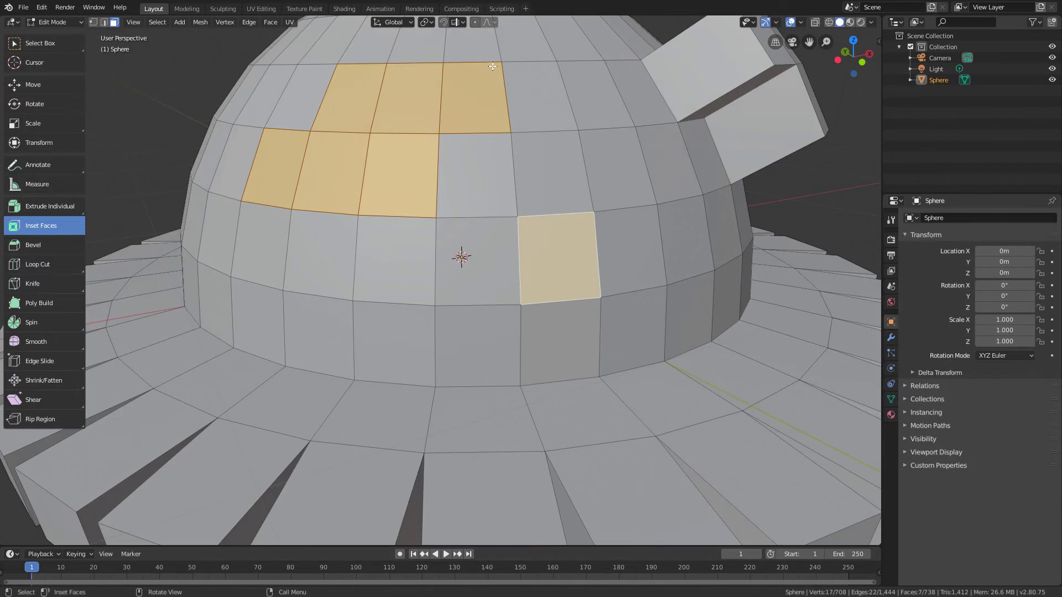
pyautogui.moveTo(492, 67); pyautogui.dragTo(484, 81)
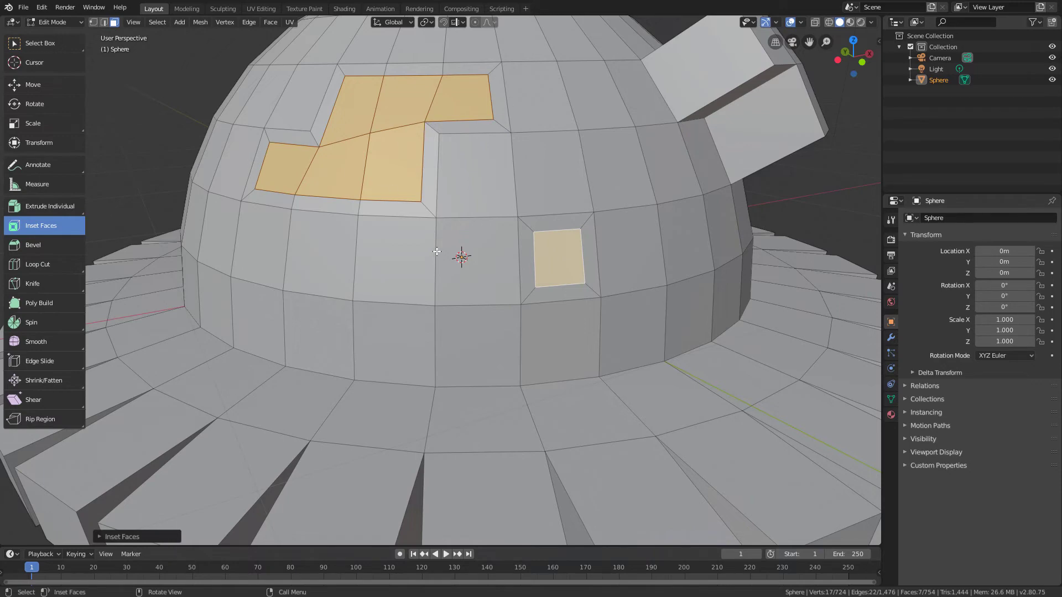
pyautogui.moveTo(437, 252)
pyautogui.mouseDown(button='middle')
pyautogui.moveTo(467, 257)
pyautogui.moveTo(420, 249)
pyautogui.mouseUp(button='middle')
# Step: Turn on Individual in the Inset Faces options so each of the six dome faces gets its own border
pyautogui.scroll(-2, 428, 257)
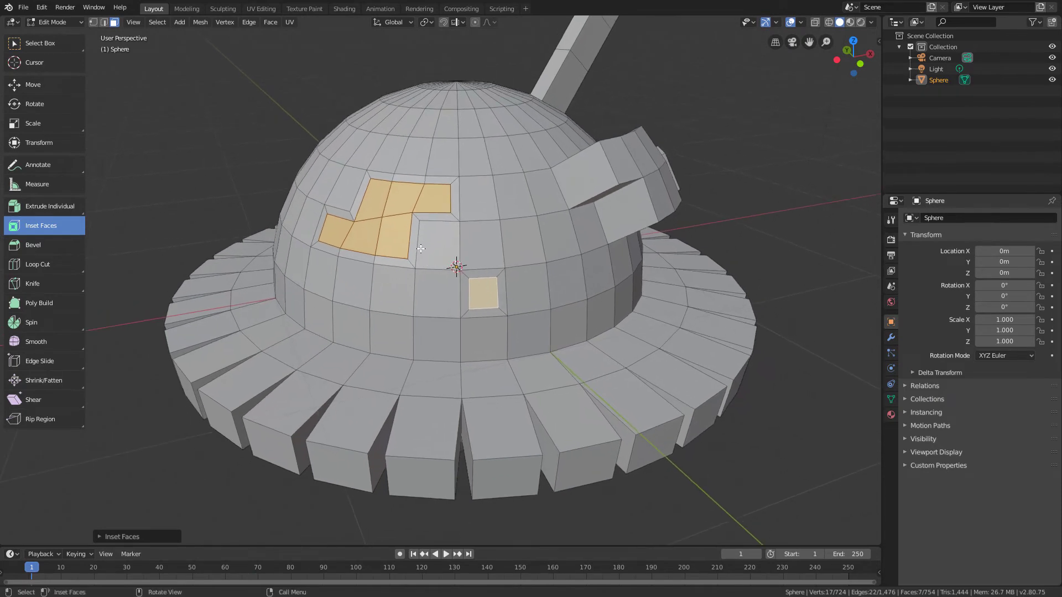
pyautogui.scroll(2, 421, 249)
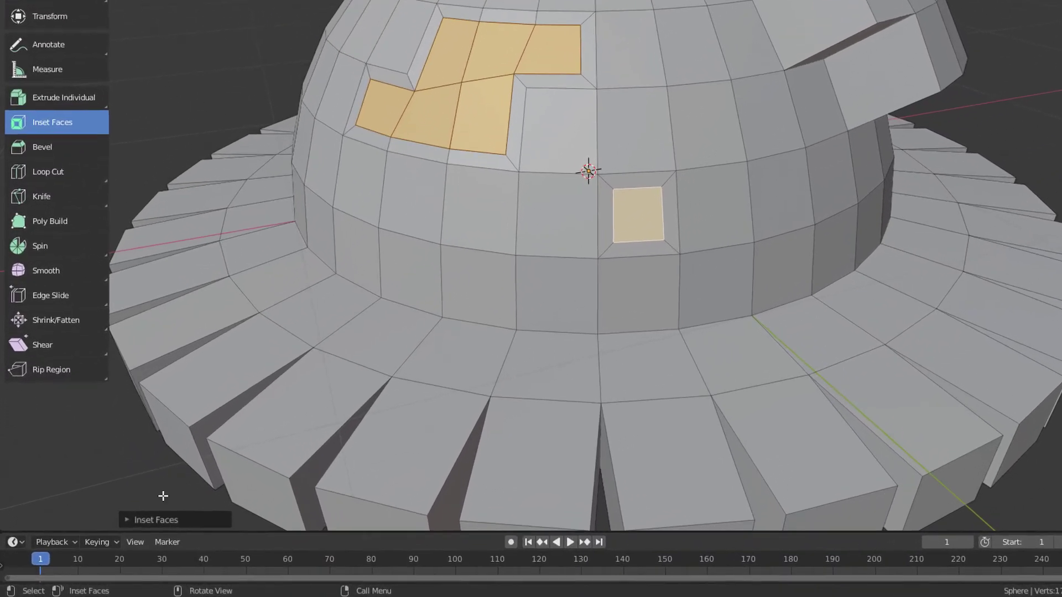
pyautogui.click(161, 520)
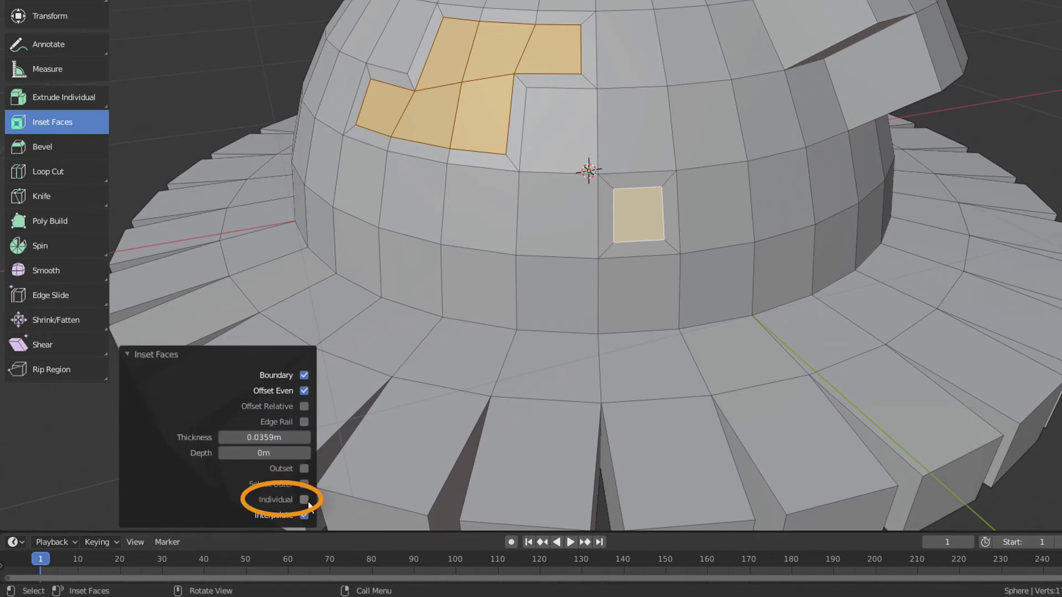
pyautogui.click(306, 501)
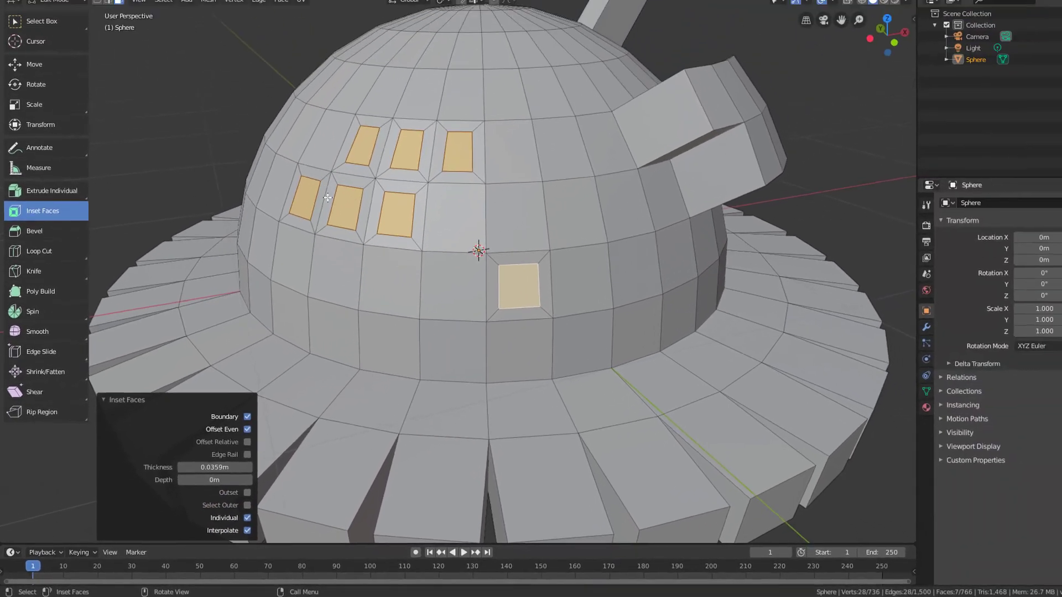
pyautogui.moveTo(420, 260); pyautogui.dragTo(326, 183, button='middle')
pyautogui.hotkey('shift', 's')
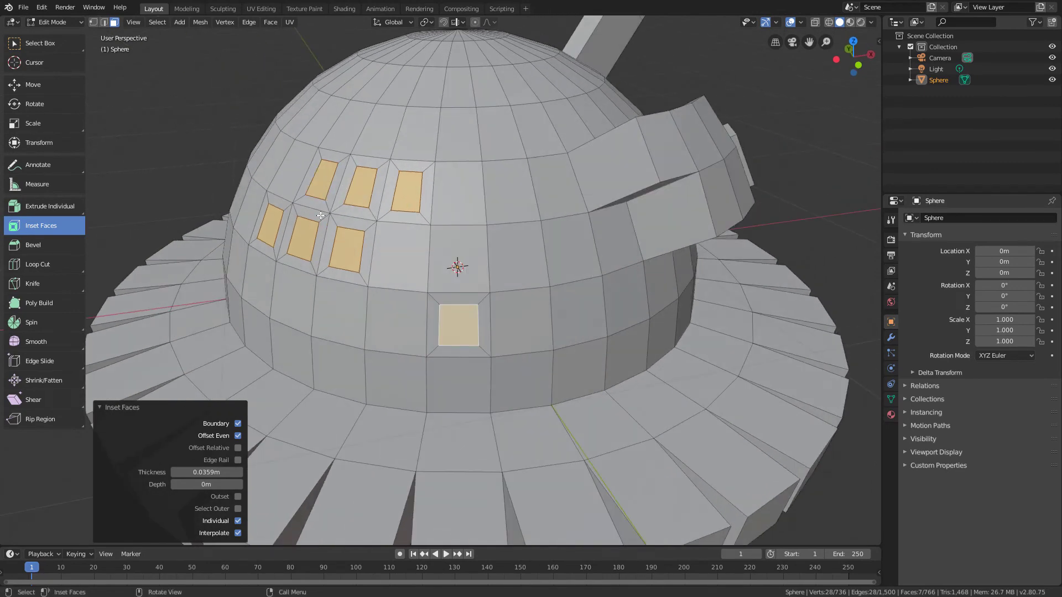
pyautogui.click(238, 522)
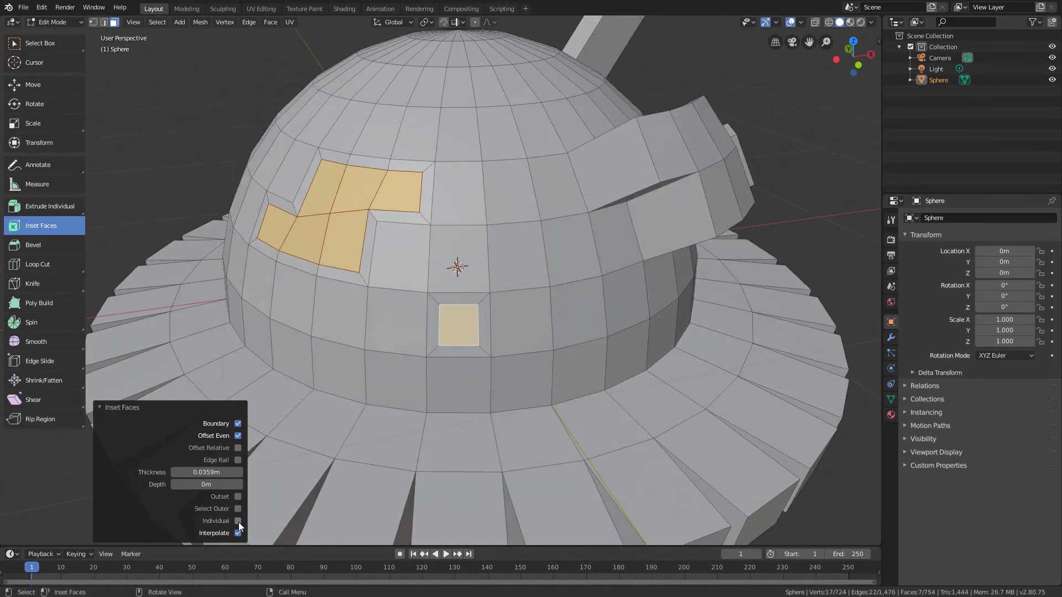
pyautogui.click(238, 521)
pyautogui.click(238, 522)
pyautogui.click(238, 522)
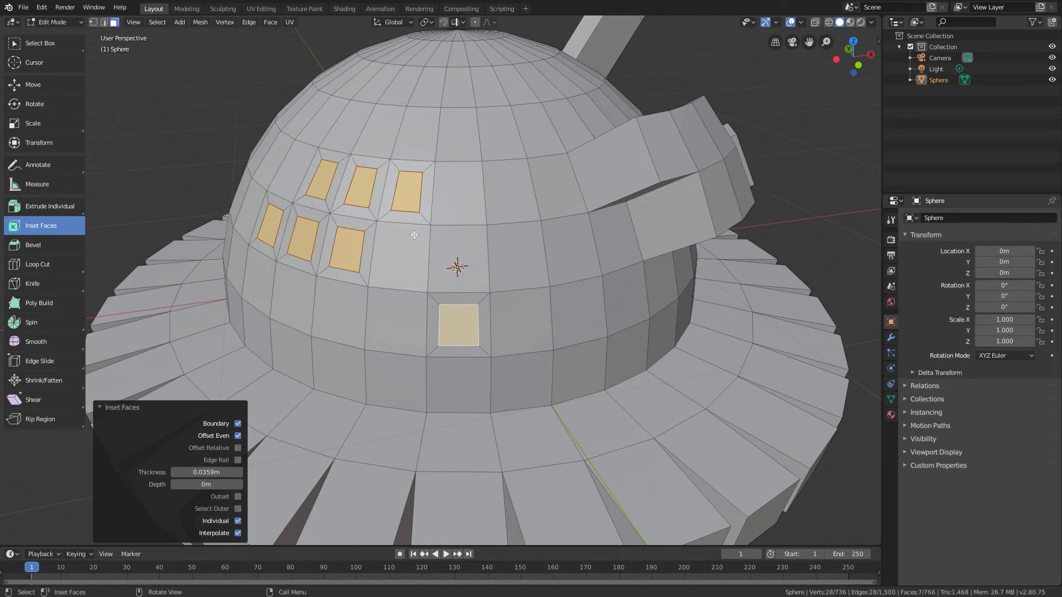
pyautogui.scroll(-2, 414, 234)
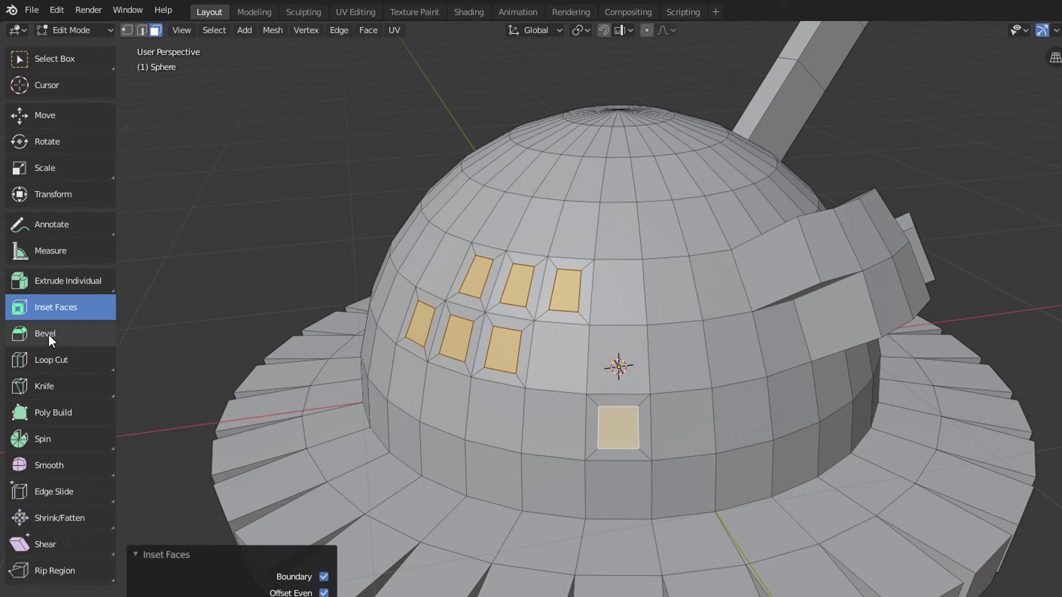
# Step: Choose the Bevel tool and switch to Edge select mode
pyautogui.click(48, 336)
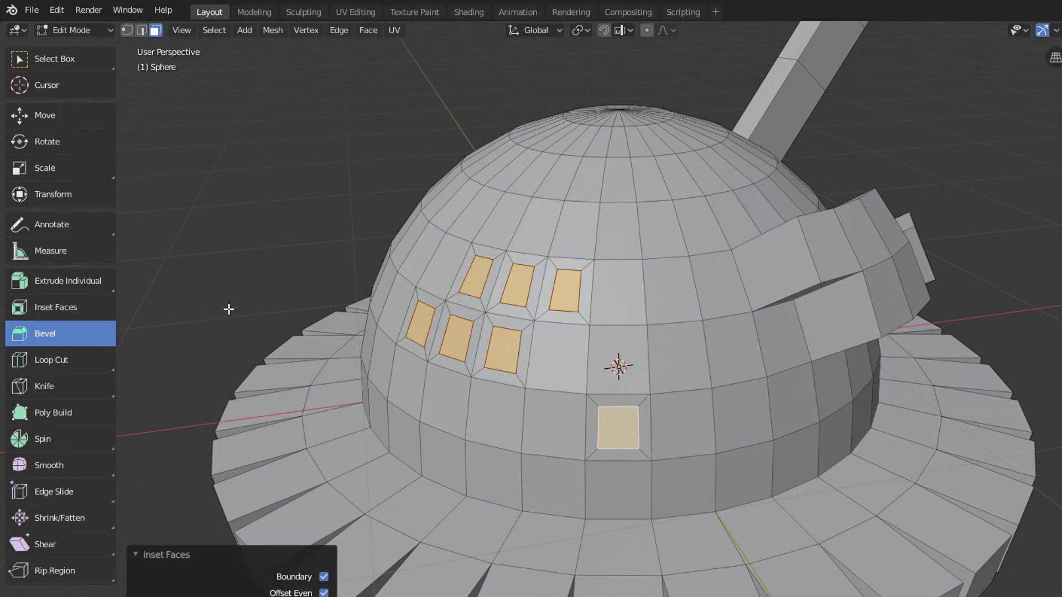
pyautogui.scroll(-2, 232, 316)
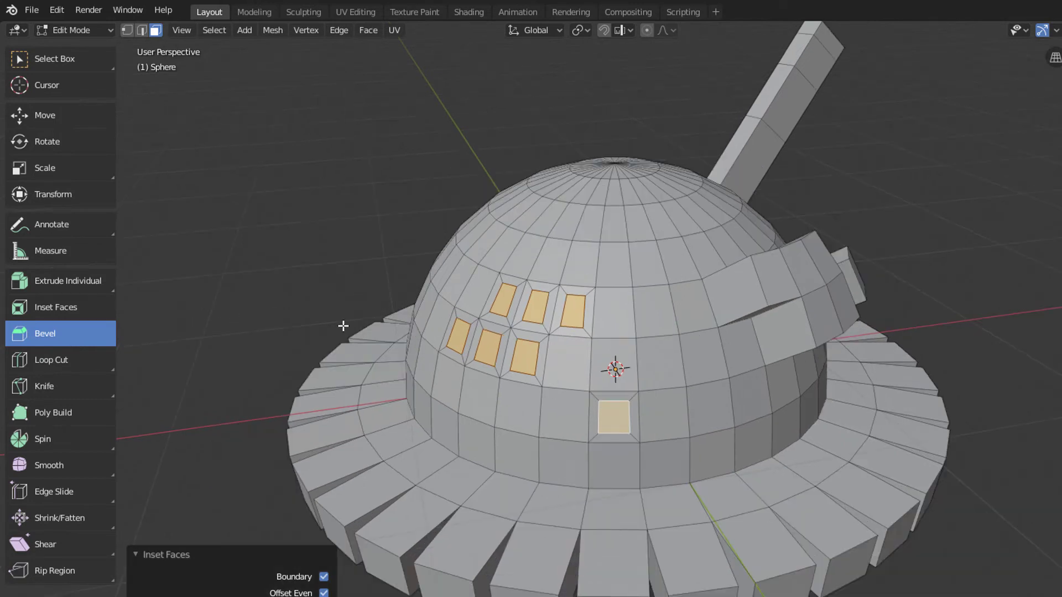
pyautogui.click(143, 31)
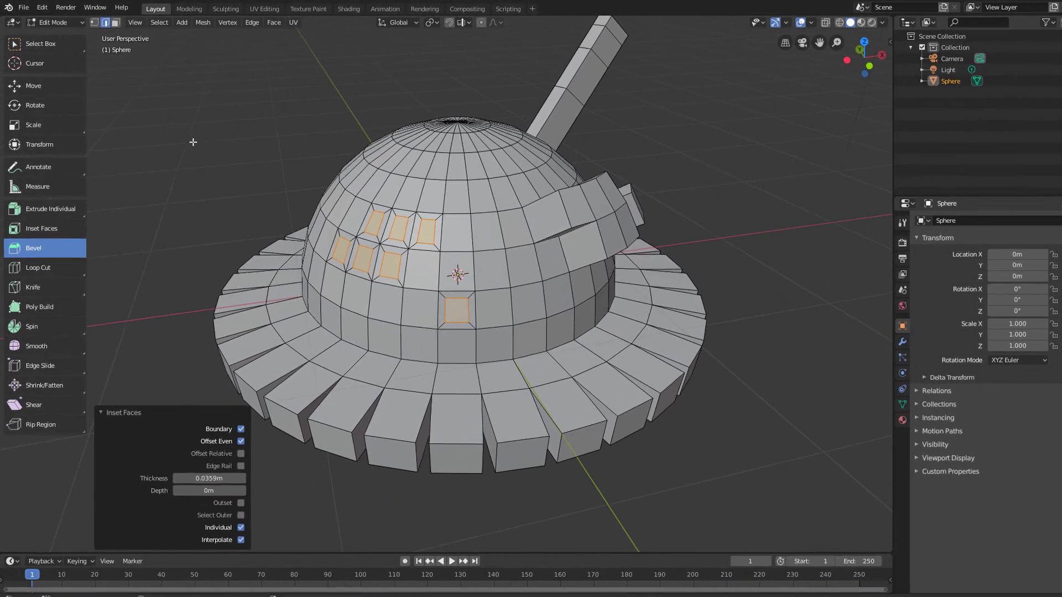
pyautogui.scroll(4, 423, 398)
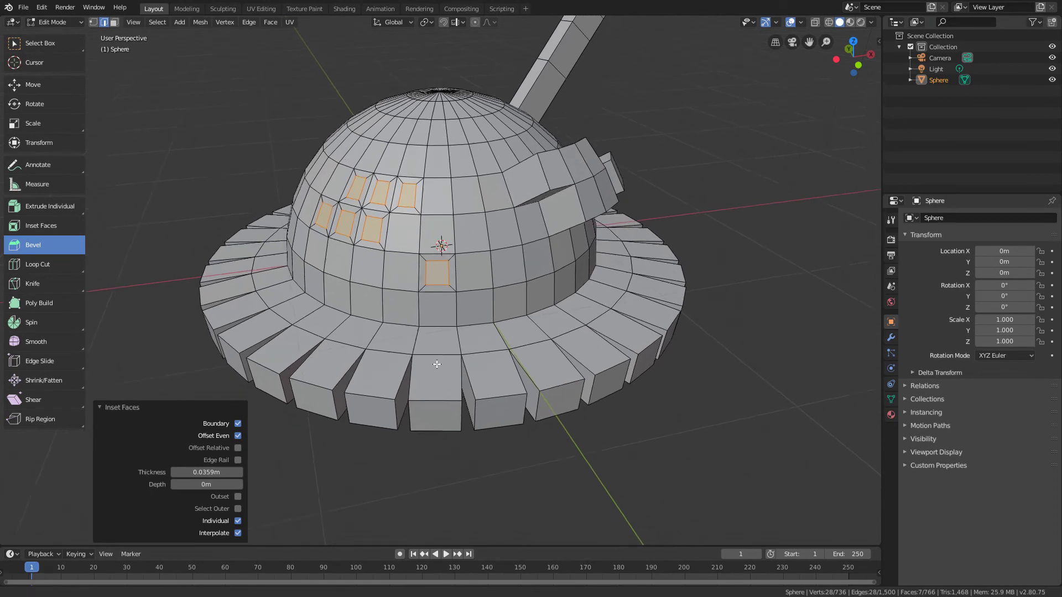
# Step: Chamfer a single edge on one brim block
pyautogui.click(418, 395)
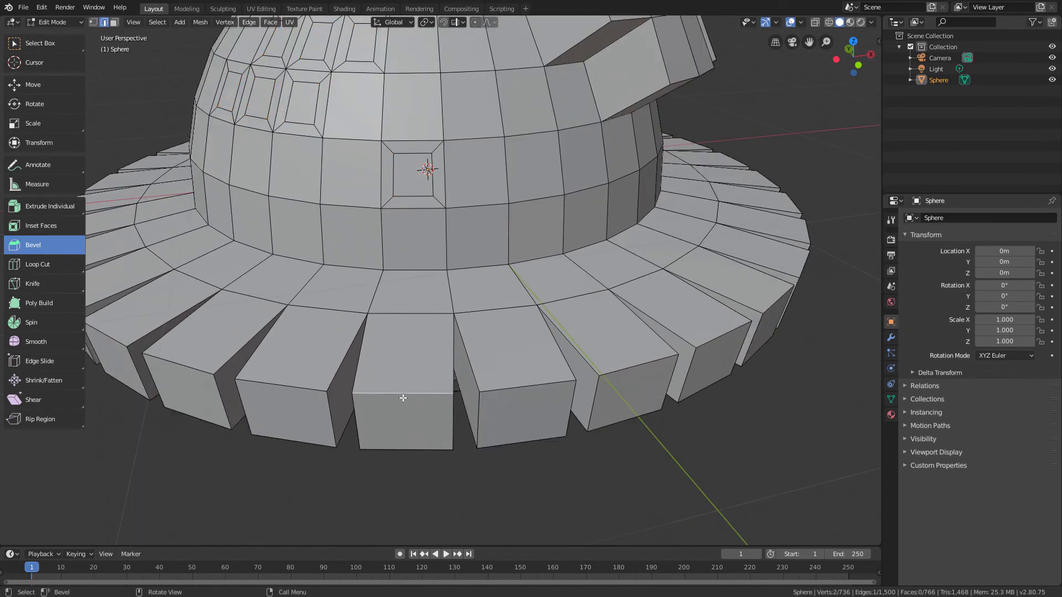
pyautogui.moveTo(448, 416); pyautogui.dragTo(487, 426, button='middle')
pyautogui.scroll(4, 467, 353)
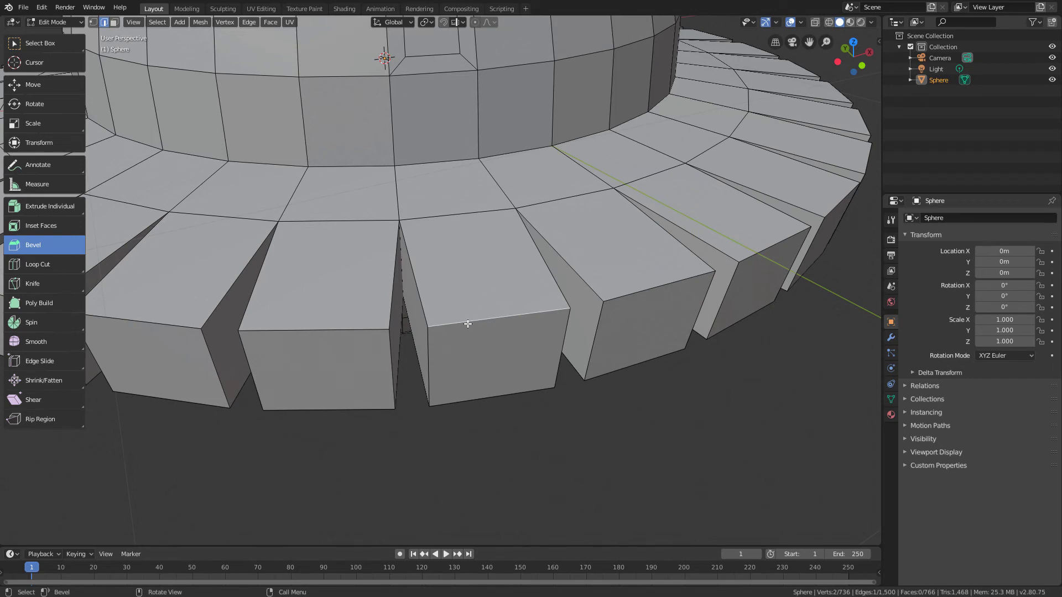
pyautogui.moveTo(486, 319); pyautogui.dragTo(520, 370)
pyautogui.scroll(-4, 520, 370)
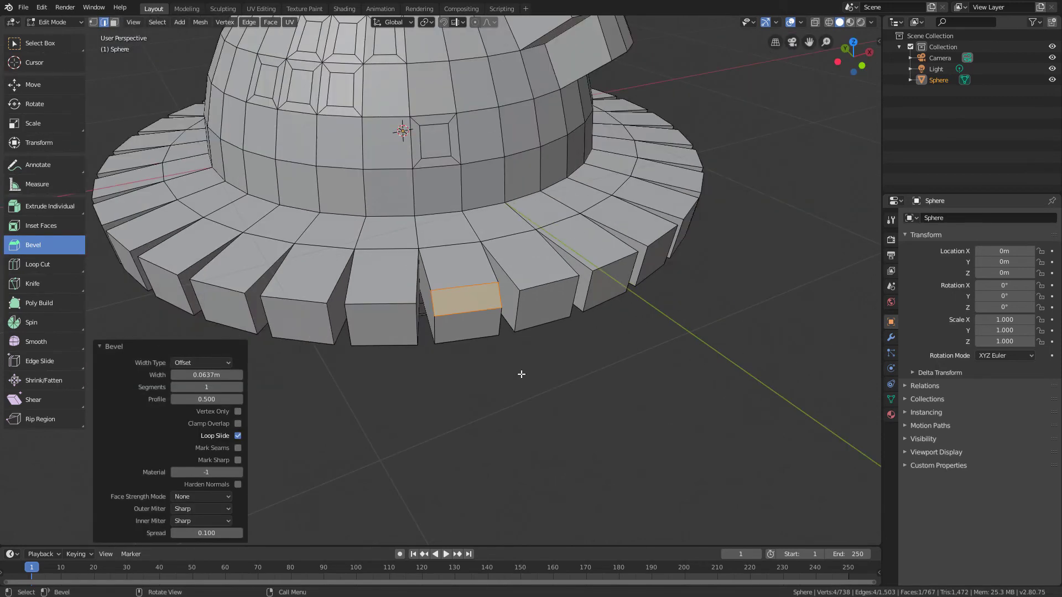
pyautogui.moveTo(520, 370)
pyautogui.mouseDown(button='middle')
pyautogui.moveTo(559, 368)
pyautogui.moveTo(559, 379)
pyautogui.moveTo(524, 369)
pyautogui.mouseUp(button='middle')
# Step: Bevel an edge on a second brim block
pyautogui.moveTo(545, 330)
pyautogui.mouseDown(button='middle')
pyautogui.moveTo(520, 360)
pyautogui.moveTo(541, 323)
pyautogui.mouseUp(button='middle')
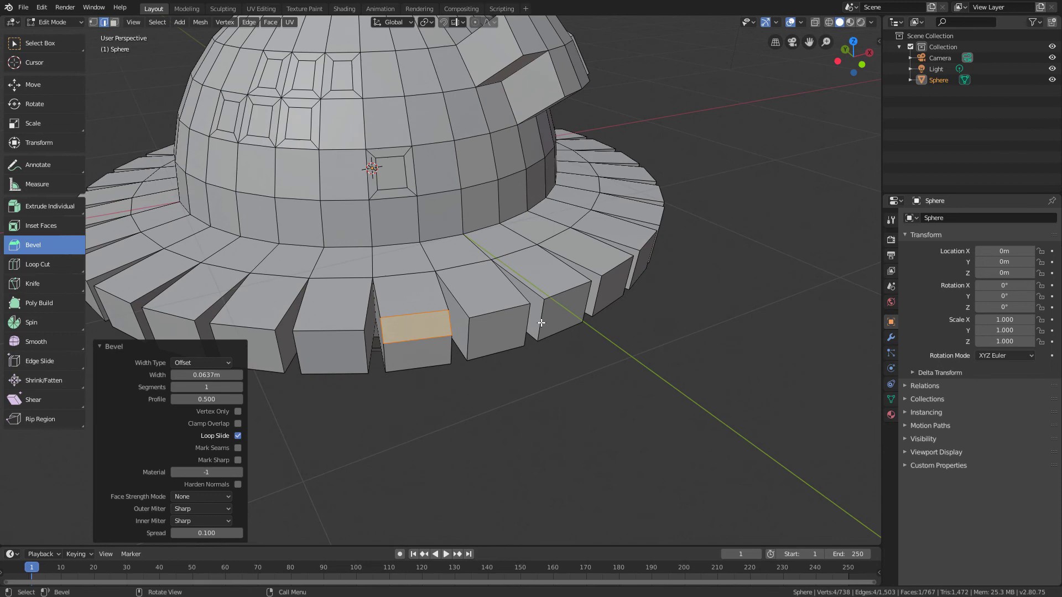
pyautogui.click(543, 325)
pyautogui.moveTo(542, 324); pyautogui.dragTo(555, 334)
pyautogui.moveTo(607, 323); pyautogui.dragTo(531, 347, button='middle')
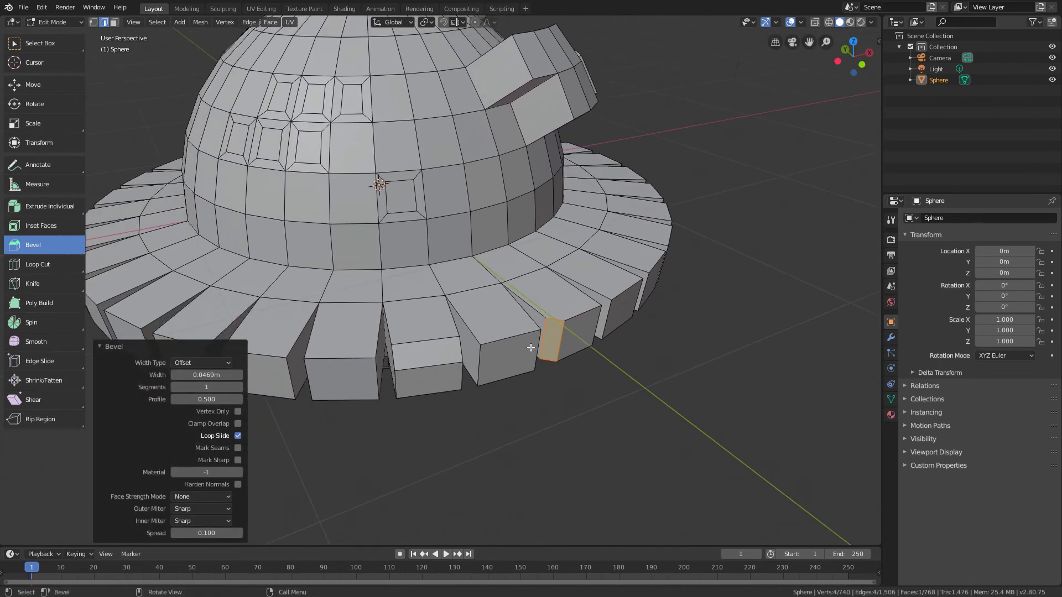
# Step: Select the edges around another block's front face and start beveling them
pyautogui.click(516, 338)
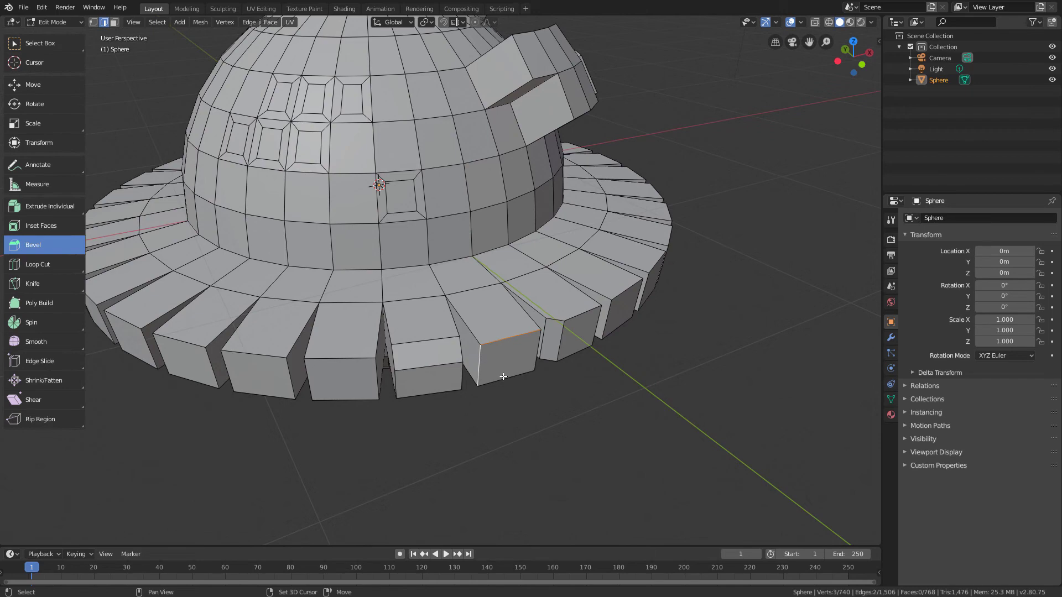
pyautogui.keyDown('shift'); pyautogui.click(532, 356); pyautogui.keyUp('shift')
pyautogui.moveTo(532, 356); pyautogui.dragTo(565, 340, button='middle')
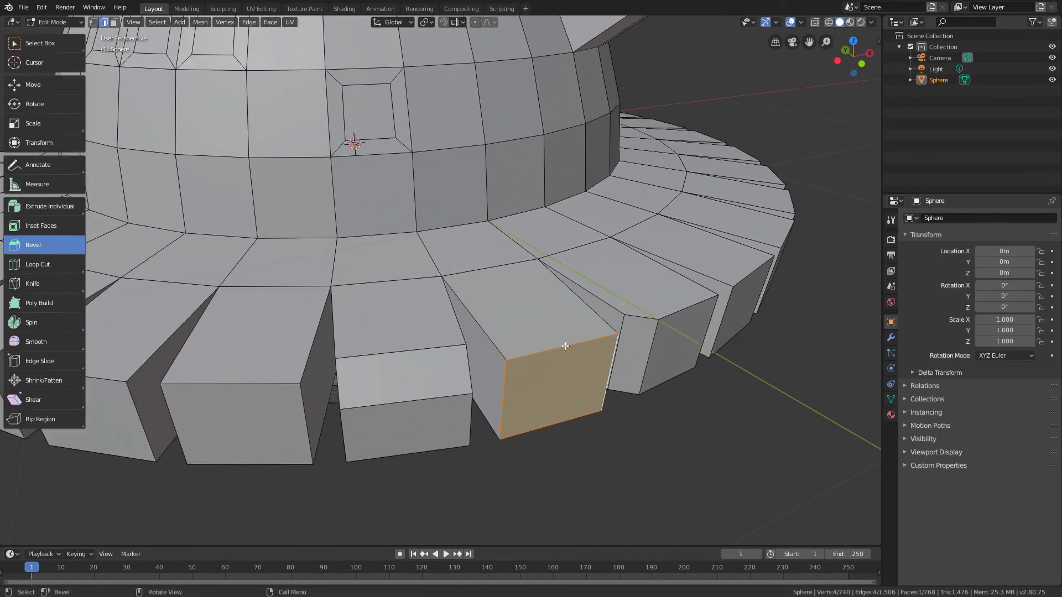
pyautogui.moveTo(565, 346)
pyautogui.mouseDown()
pyautogui.moveTo(555, 318)
pyautogui.moveTo(575, 362)
pyautogui.mouseUp()
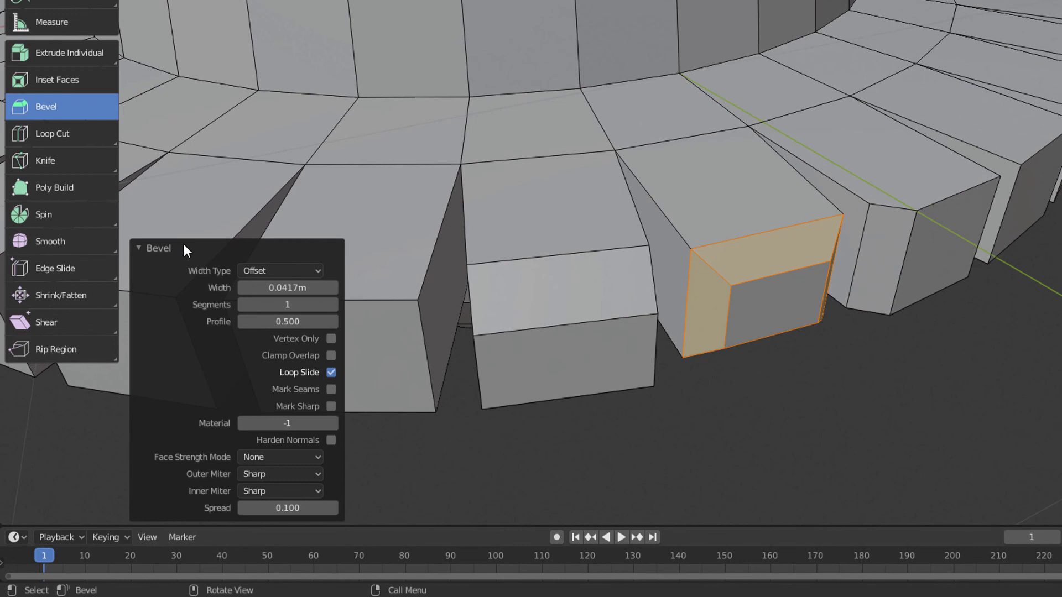
# Step: Set the front-face bevel Width to 0.0417 m and Segments to 3
pyautogui.click(184, 248)
pyautogui.click(203, 509)
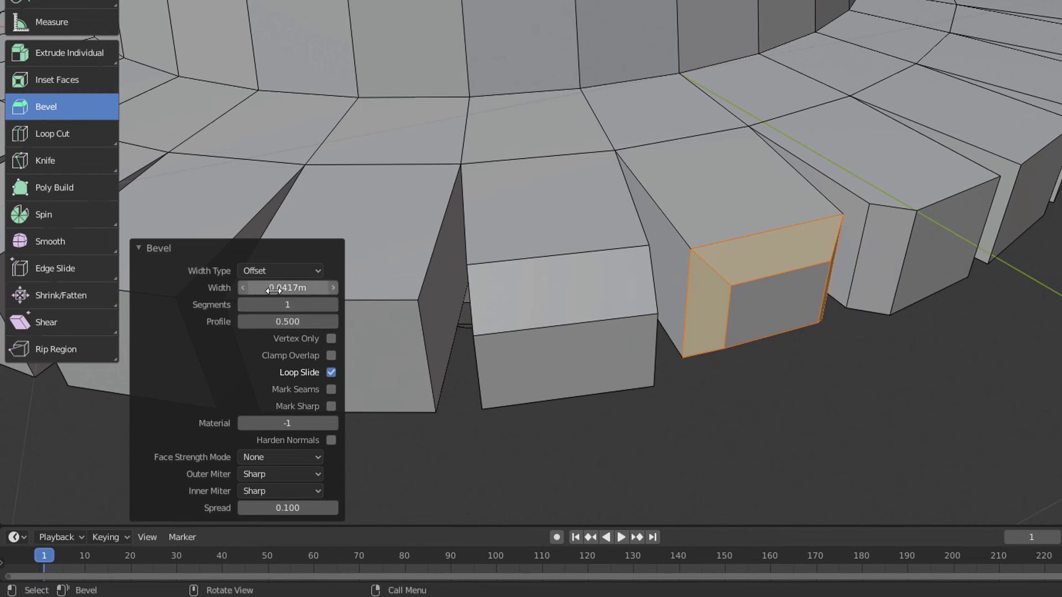
pyautogui.moveTo(265, 287)
pyautogui.mouseDown()
pyautogui.moveTo(309, 288)
pyautogui.moveTo(261, 287)
pyautogui.mouseUp()
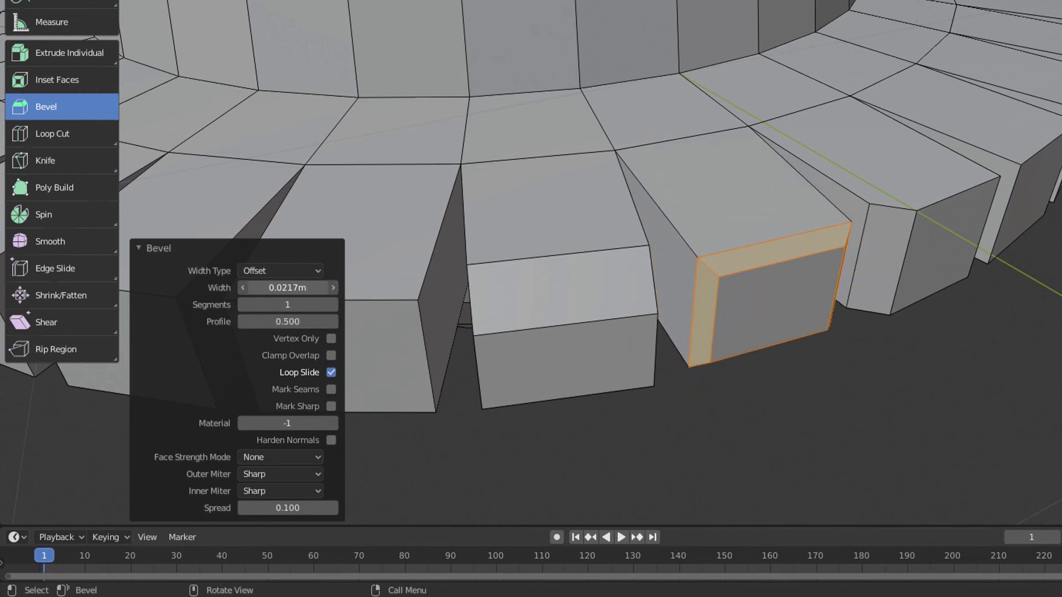
pyautogui.click(332, 305)
pyautogui.click(333, 305)
pyautogui.click(332, 305)
pyautogui.click(332, 304)
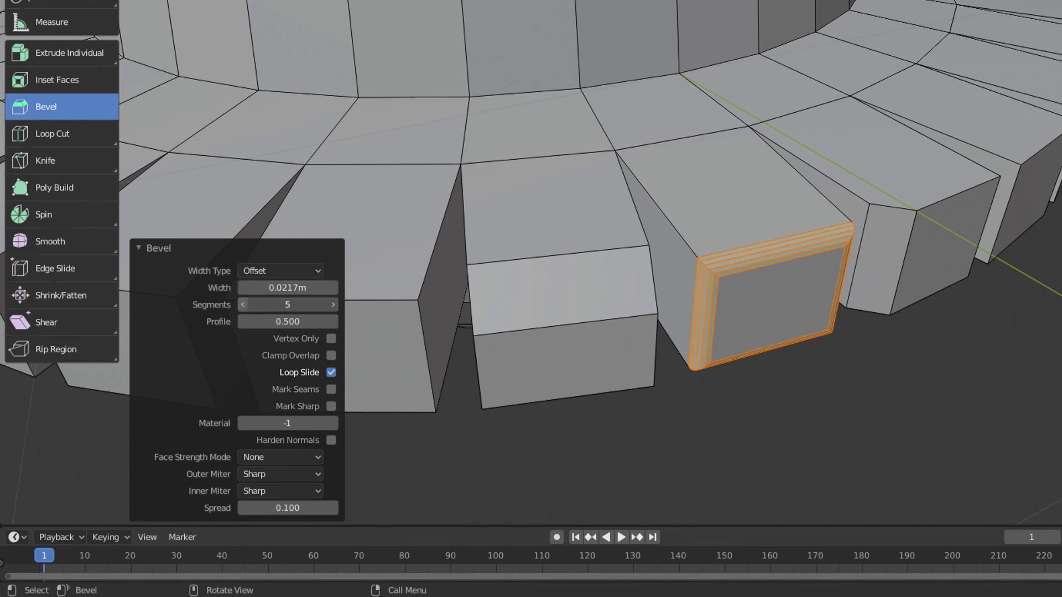
pyautogui.click(243, 305)
pyautogui.click(243, 305)
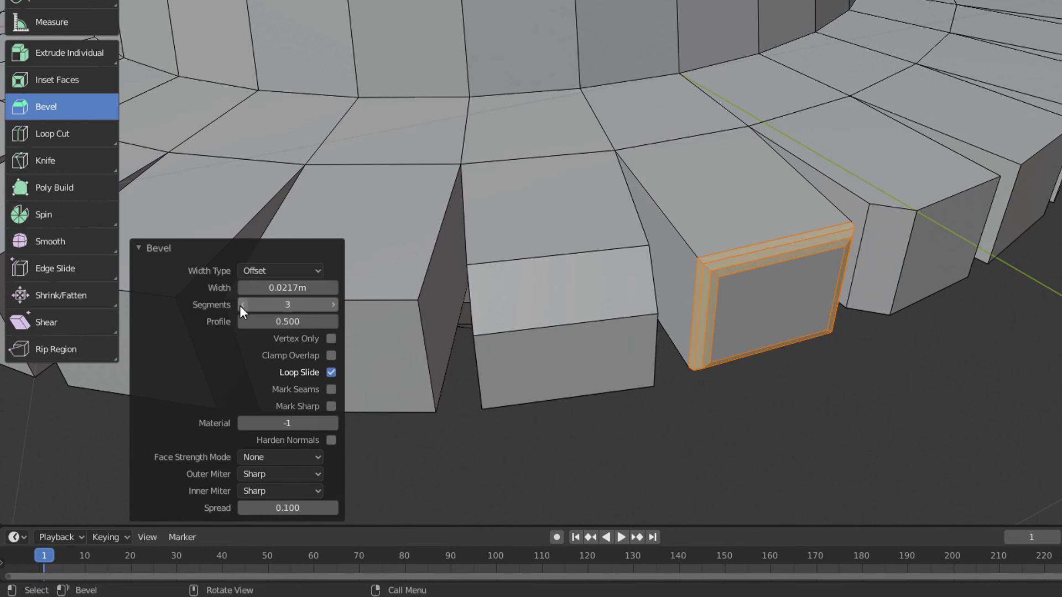
pyautogui.click(330, 288)
pyautogui.click(330, 288)
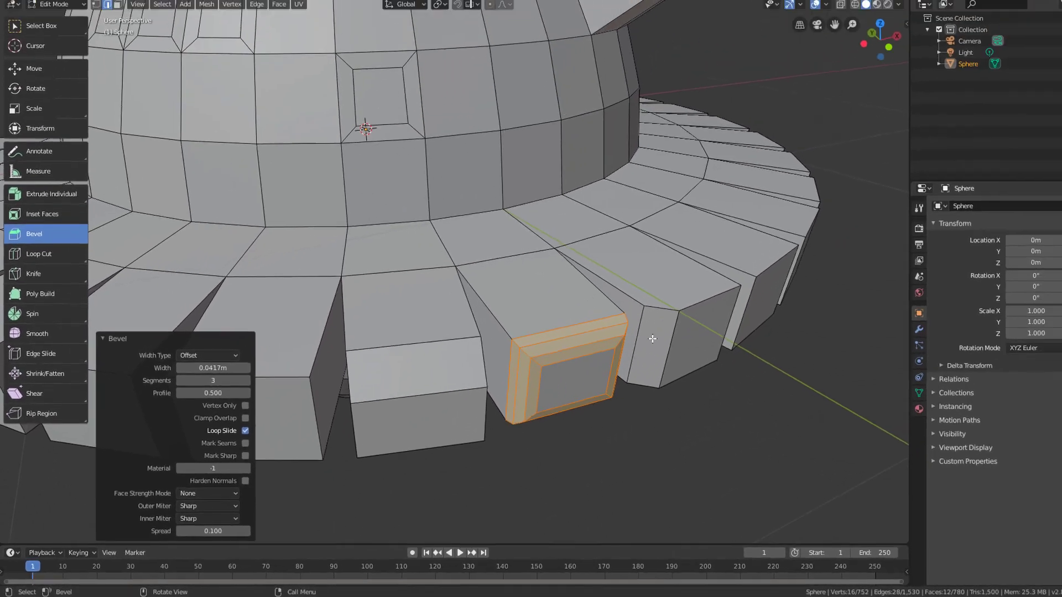
pyautogui.scroll(-3, 818, 270)
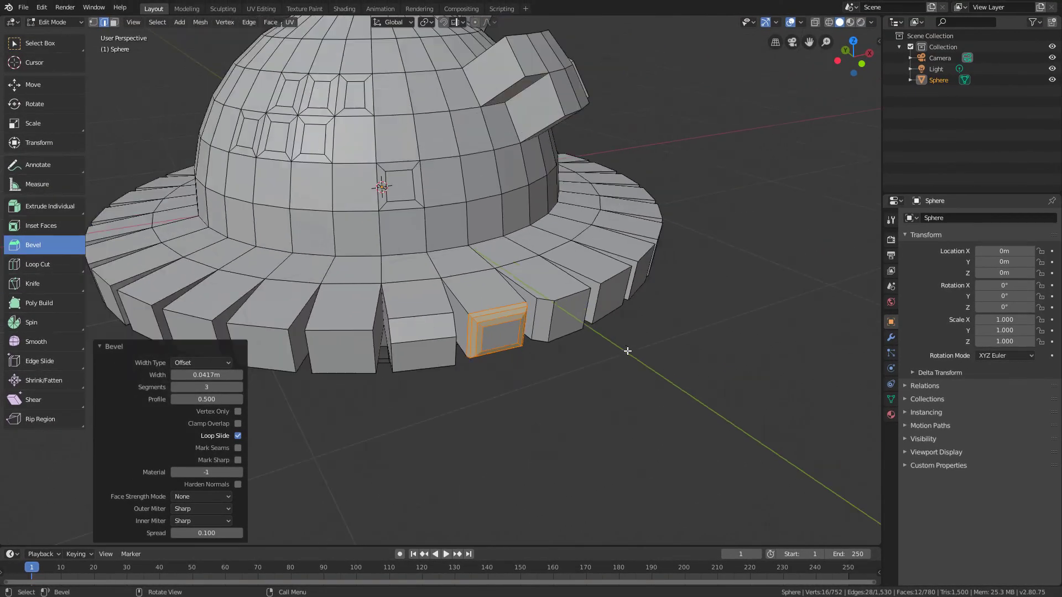
# Step: Deselect everything with Alt+A and zoom out to view the whole hat mesh
pyautogui.keyDown('ctrl'); pyautogui.moveTo(818, 271); pyautogui.dragTo(840, 245, button='middle'); pyautogui.keyUp('ctrl')
pyautogui.keyDown('ctrl'); pyautogui.moveTo(644, 331); pyautogui.dragTo(652, 363, button='middle'); pyautogui.keyUp('ctrl')
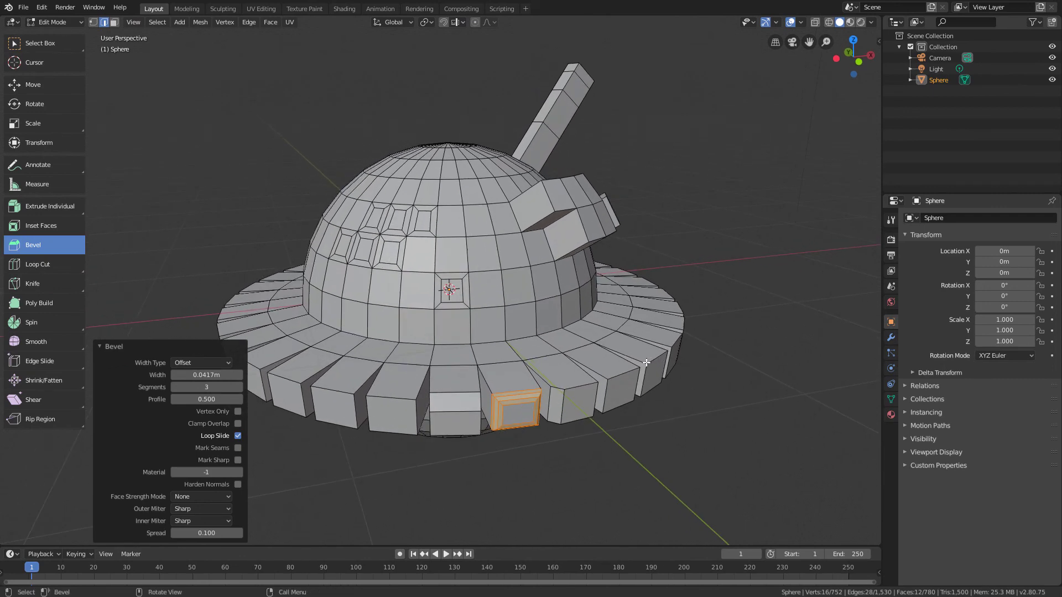
pyautogui.click(173, 346)
pyautogui.hotkey('alt', 'a')
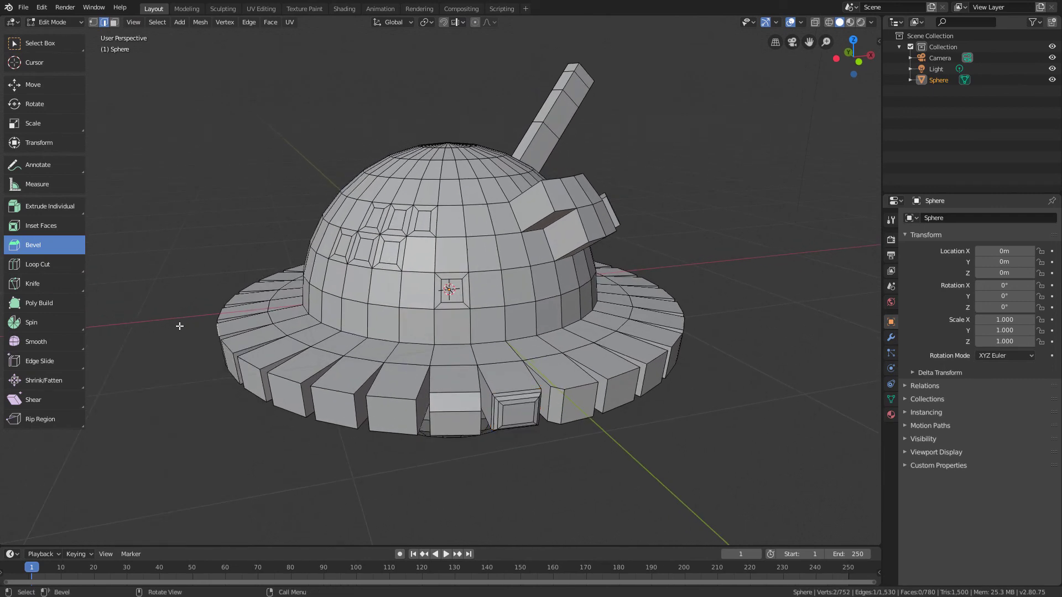
pyautogui.moveTo(420, 348); pyautogui.dragTo(445, 349, button='middle')
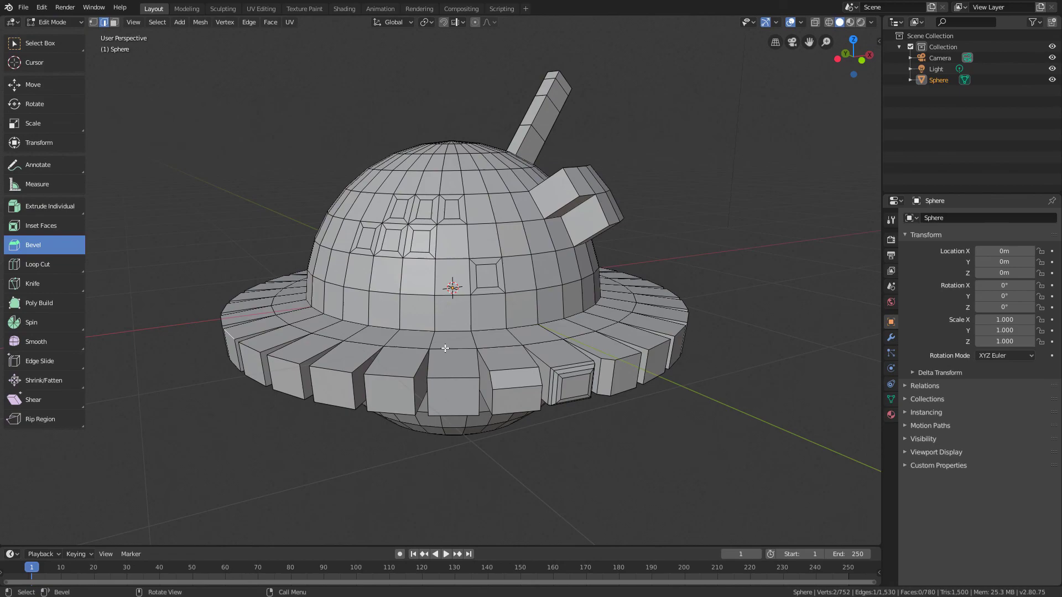